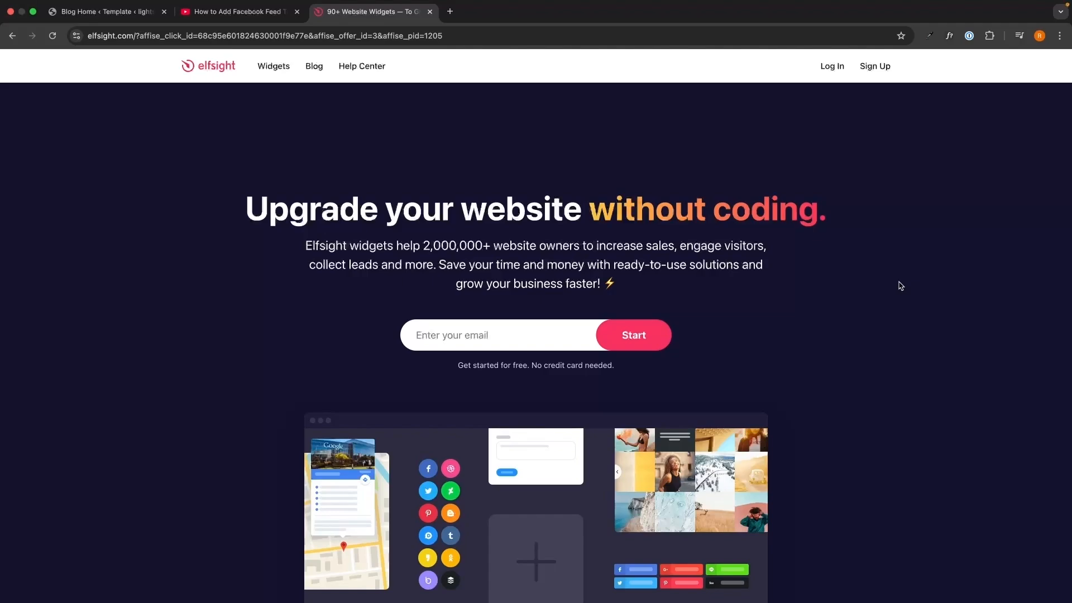
- Switch to the YouTube video and open the Elfsight sign-up link from its description
key("ctrl+shift+Tab")
left_click_drag(35, 206, 480, 356)
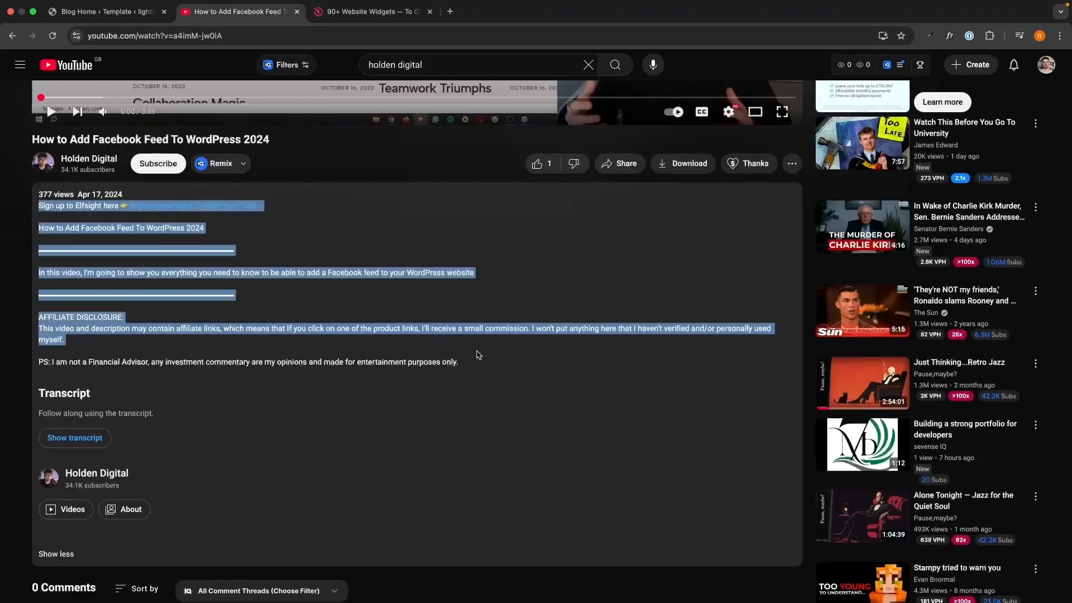
left_click(479, 355)
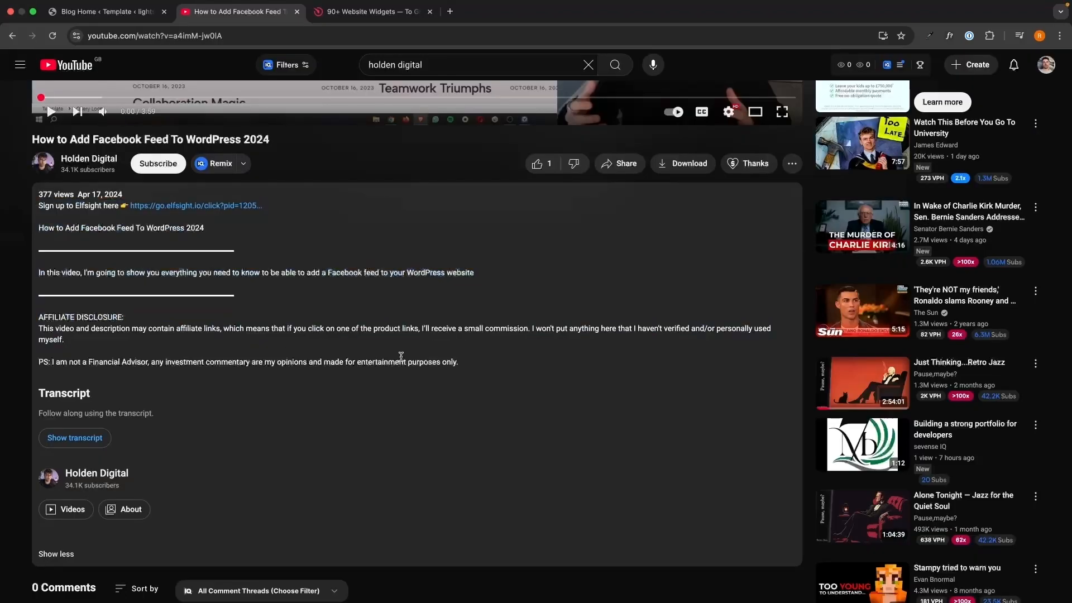
left_click(218, 207)
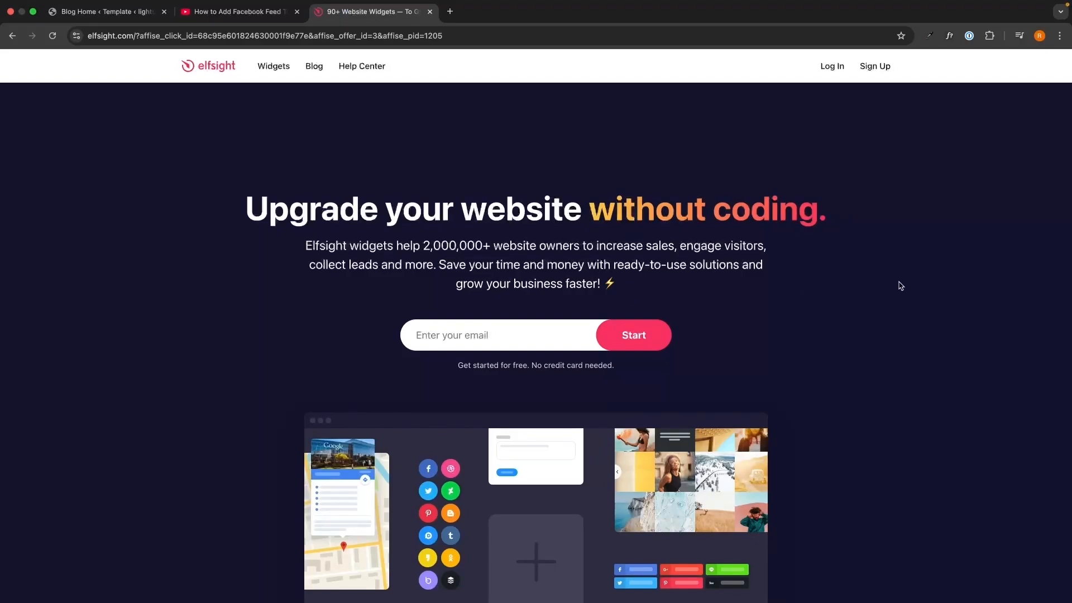
- Create an Elfsight account by entering the account email and the account password
left_click(558, 332)
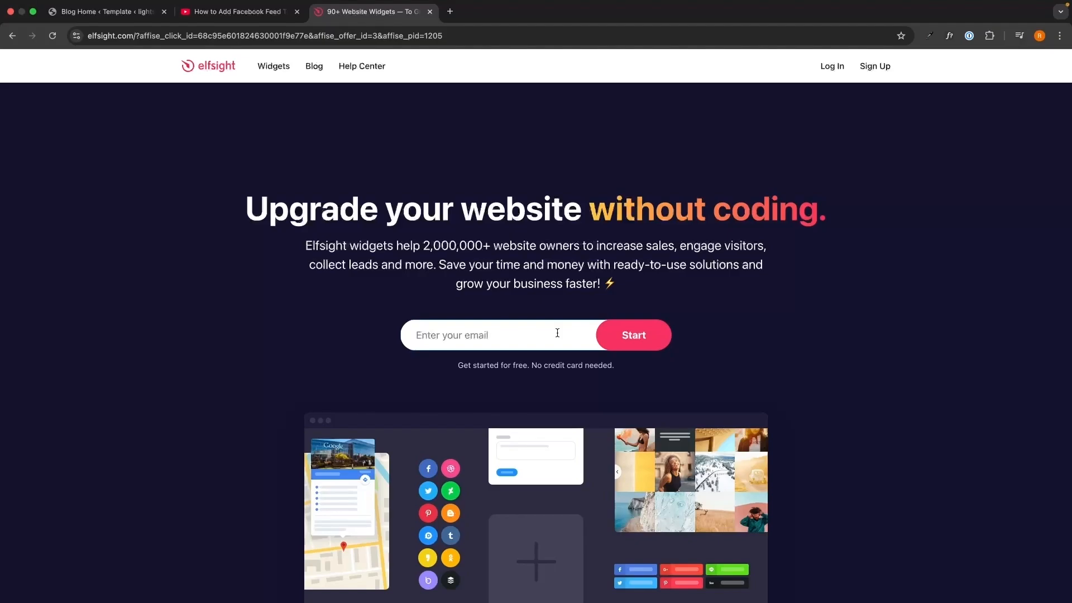
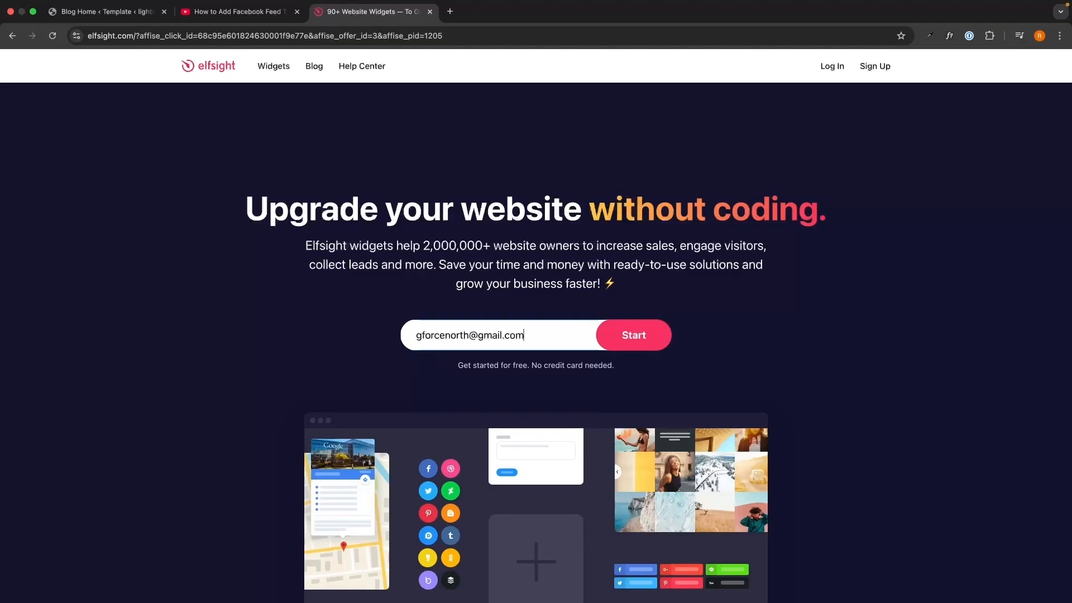
key("Return")
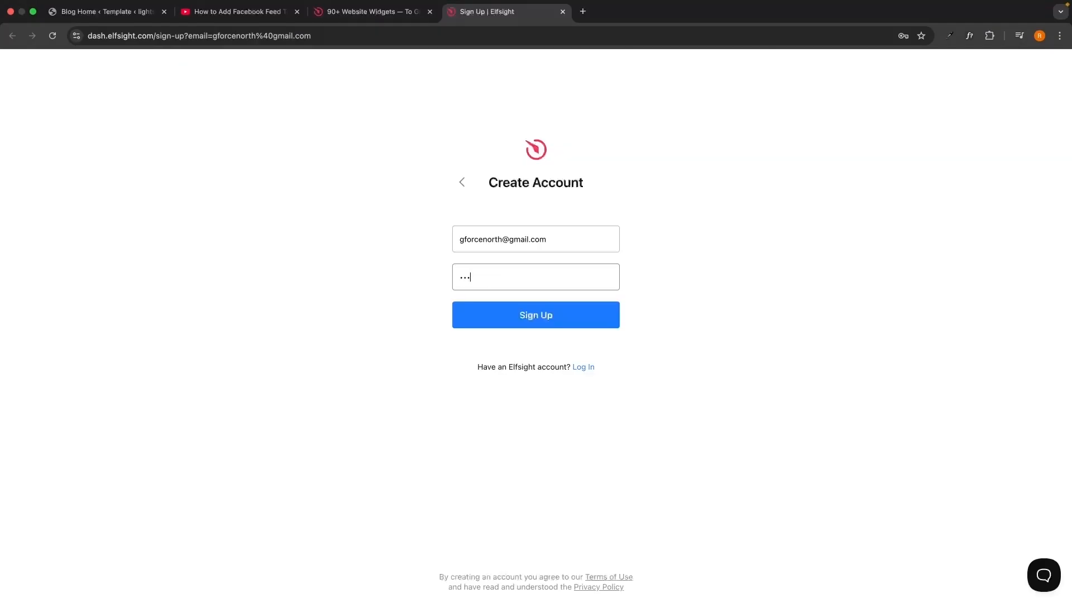
left_click(579, 319)
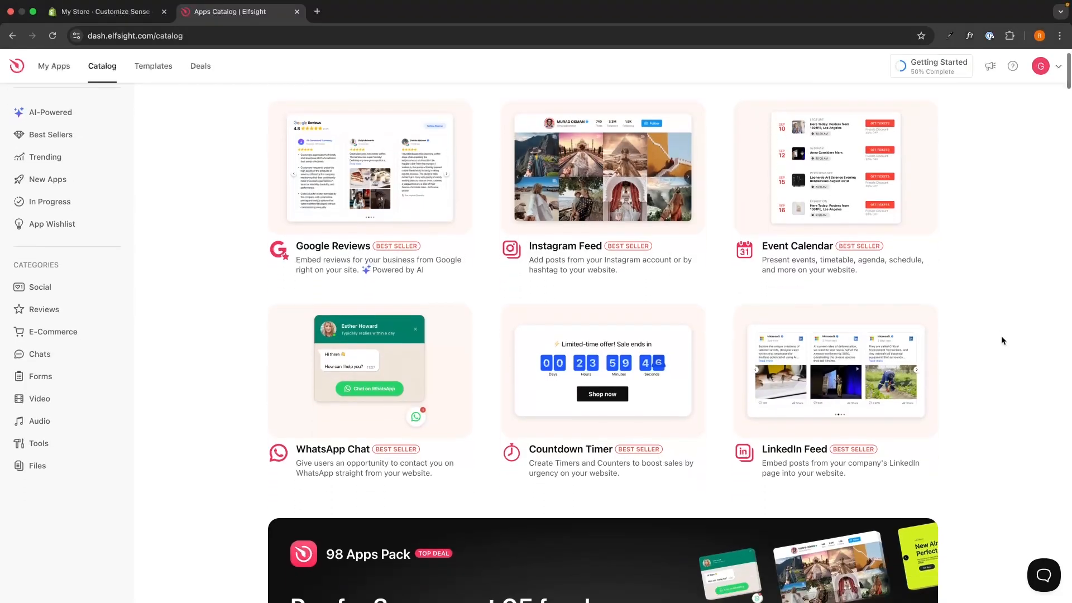
- Browse the Apps Catalog to examine the range of available widgets
scroll(1002, 340, "down", 3)
scroll(1003, 340, "down", 12)
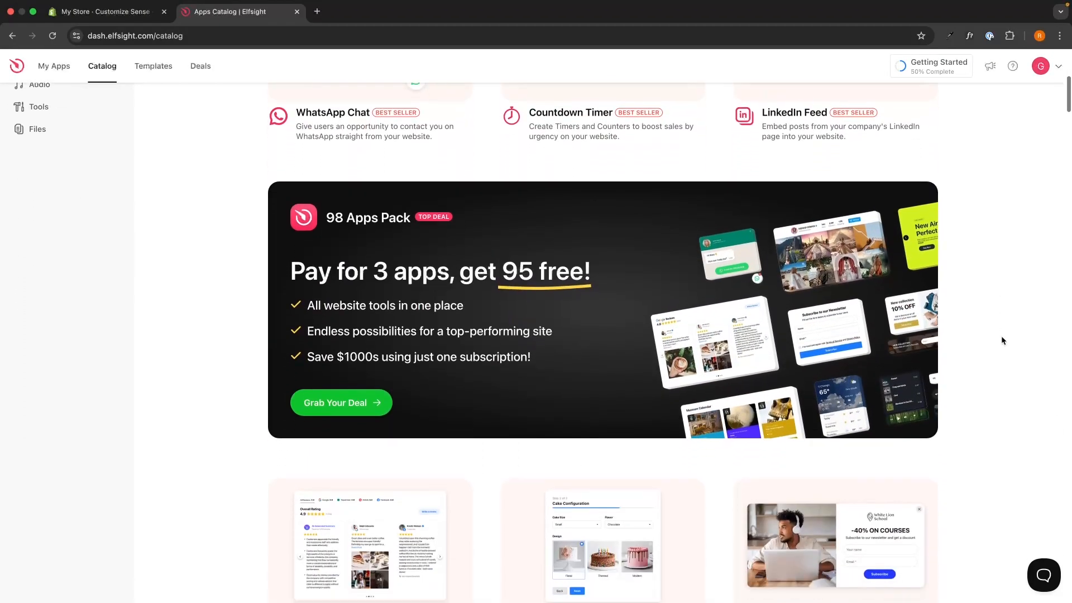
scroll(1001, 337, "down", 4)
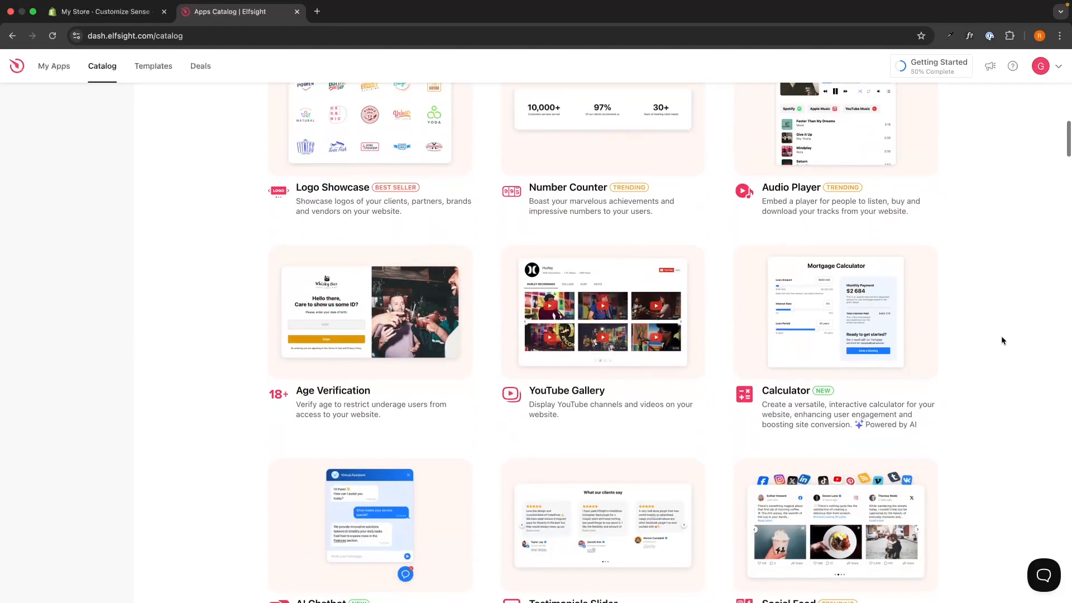
scroll(954, 319, "up", 20)
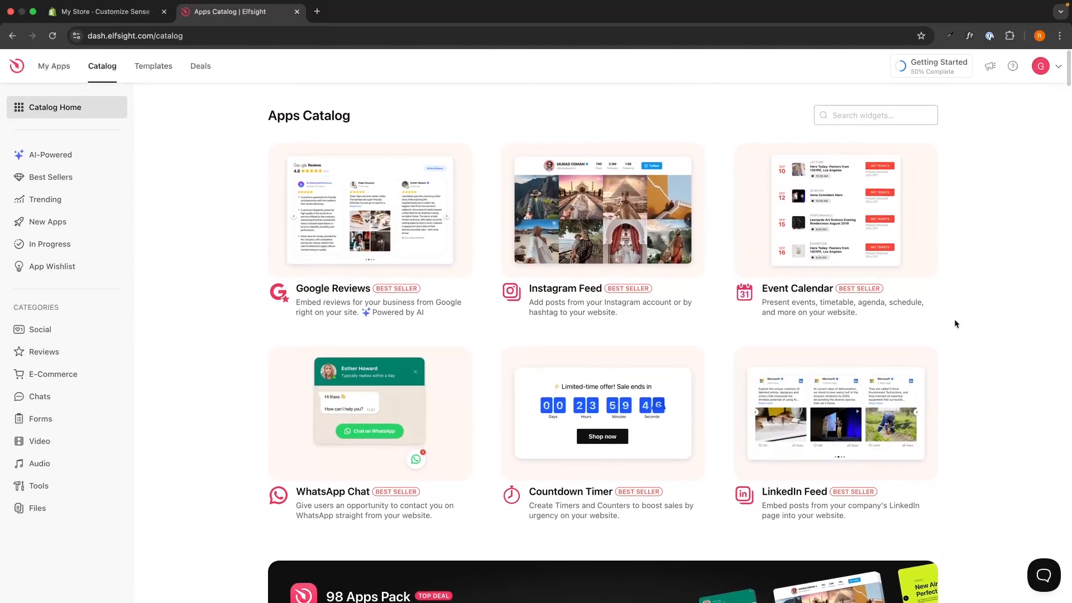
scroll(949, 363, "down", 2)
scroll(941, 397, "up", 2)
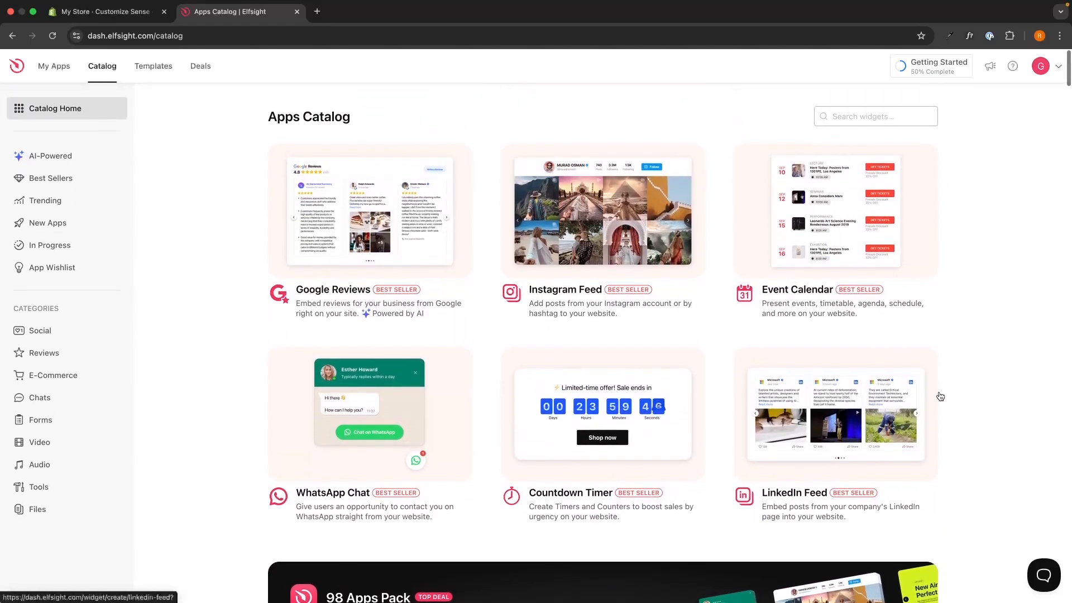
scroll(942, 521, "up", 2)
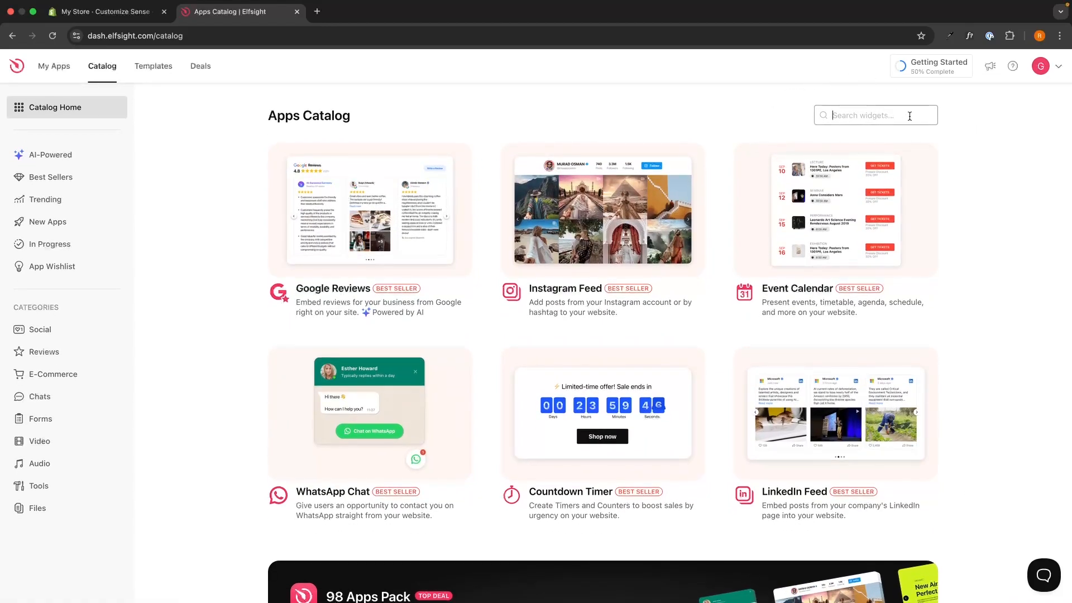
- Search the Apps Catalog for "ebay" and start creating an eBay Reviews widget
left_click(866, 118)
type("ebay")
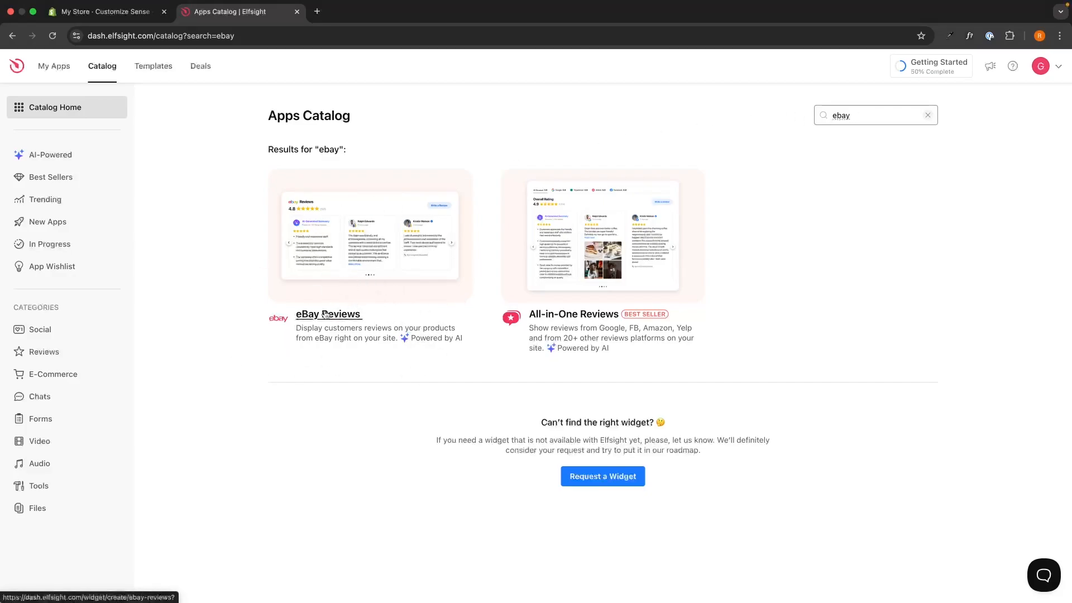
left_click(375, 278)
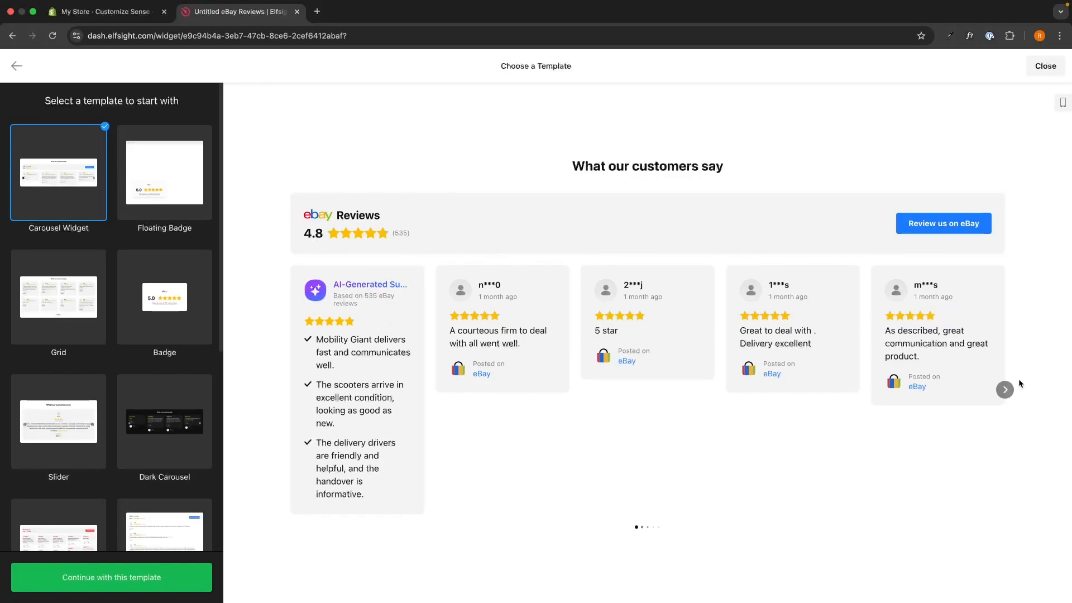
- Preview the carousel's further reviews and the Floating Badge, Badge, Grid and Slider templates, expanding both badges
left_click(1005, 389)
left_click(198, 143)
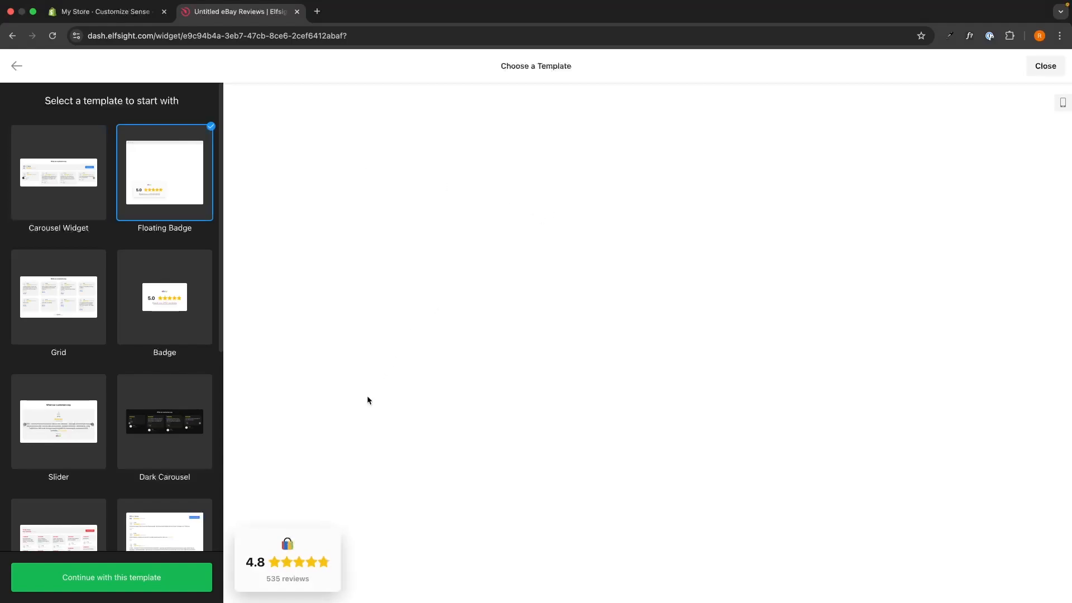
left_click(311, 548)
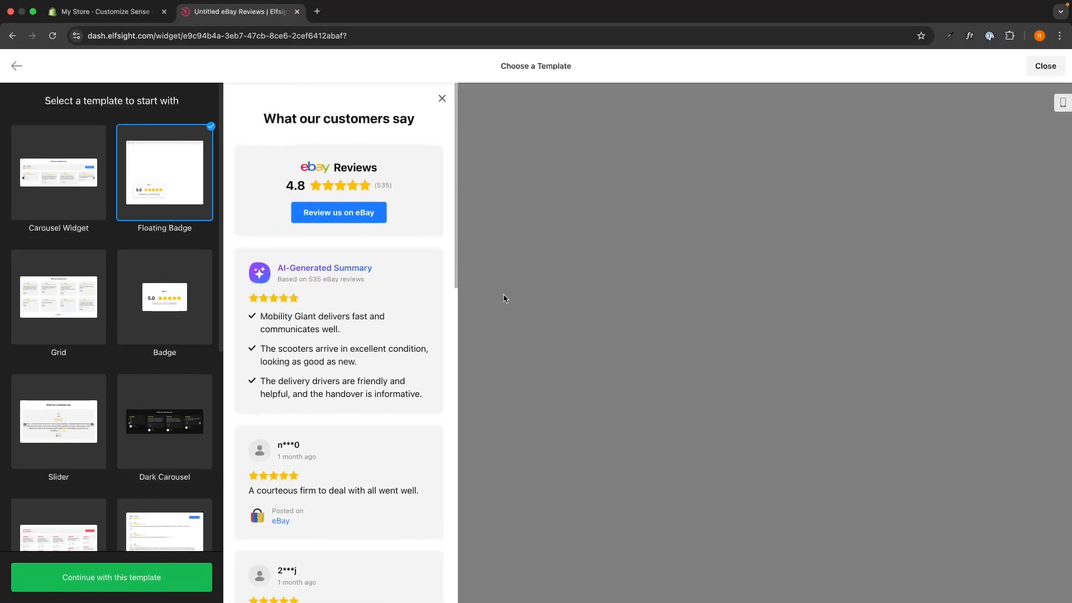
left_click(148, 336)
left_click(683, 353)
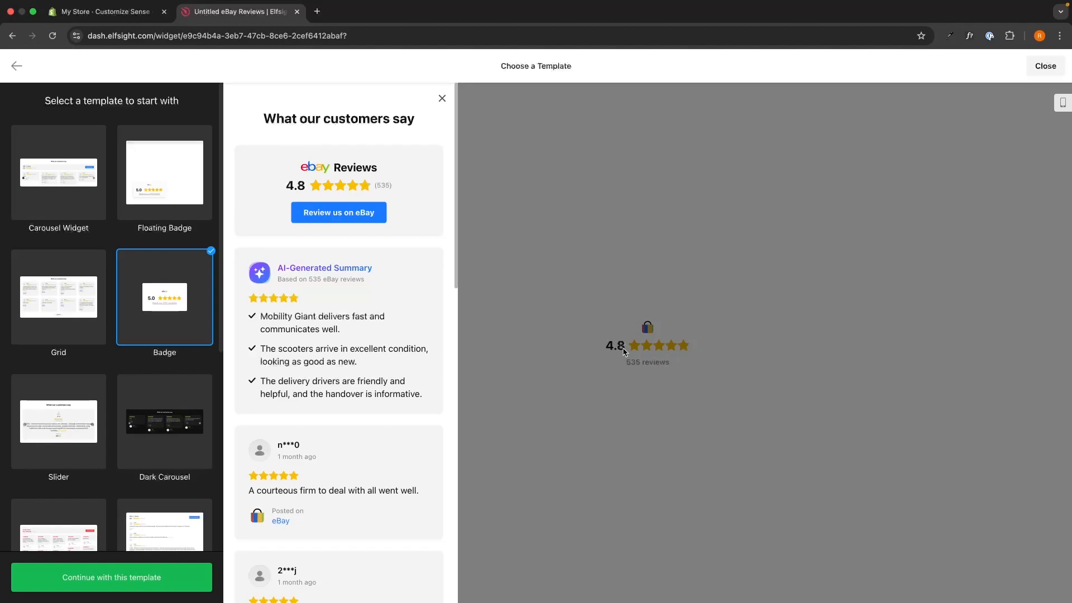
left_click(51, 310)
left_click(97, 440)
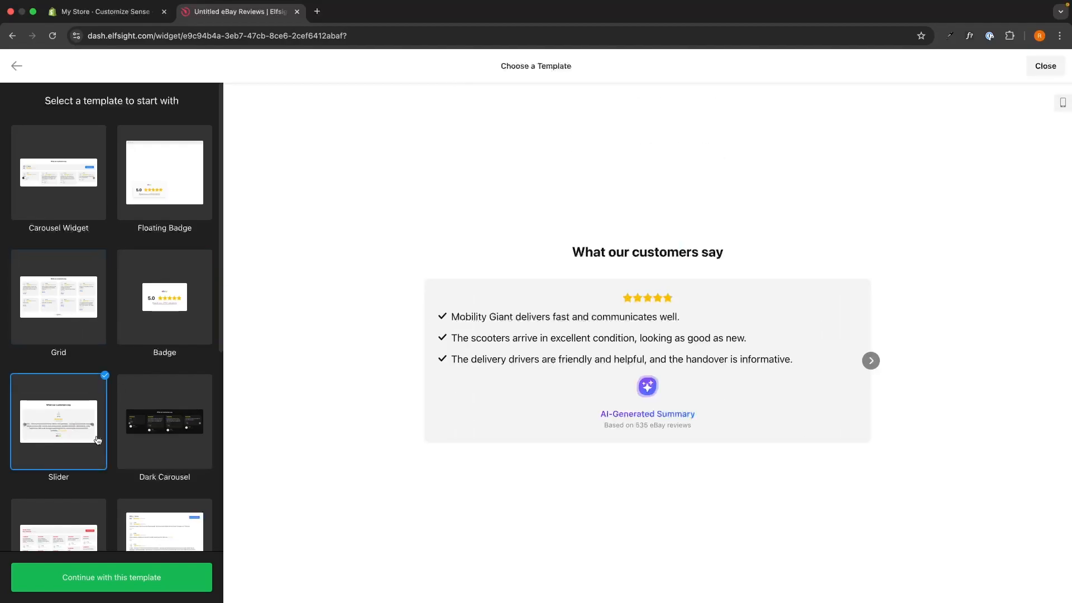
scroll(165, 406, "down", 5)
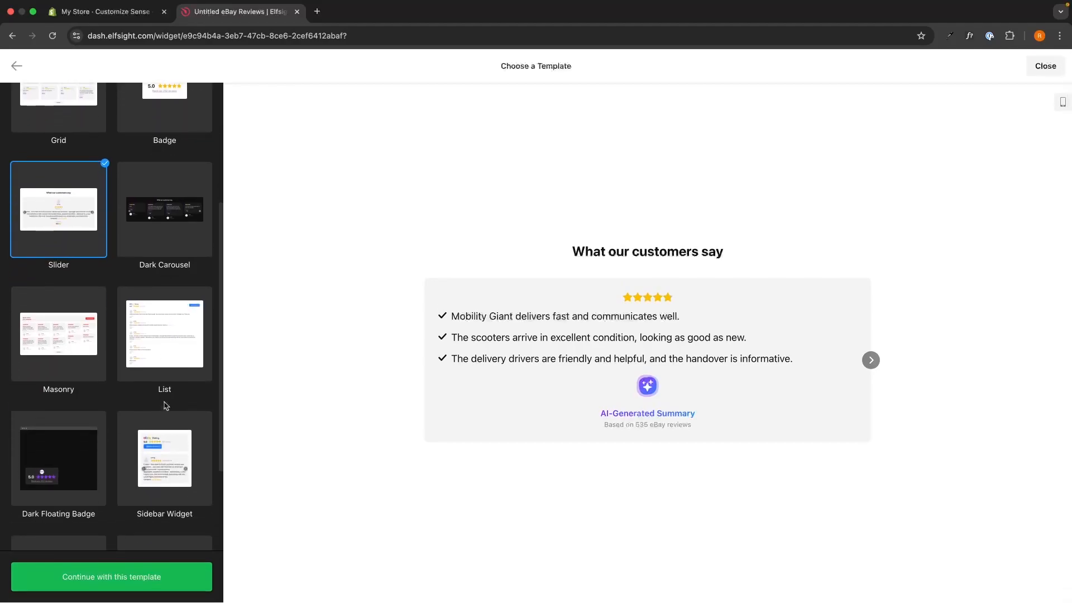
- Choose the Carousel Widget template and continue to the widget editor with it
scroll(165, 406, "up", 5)
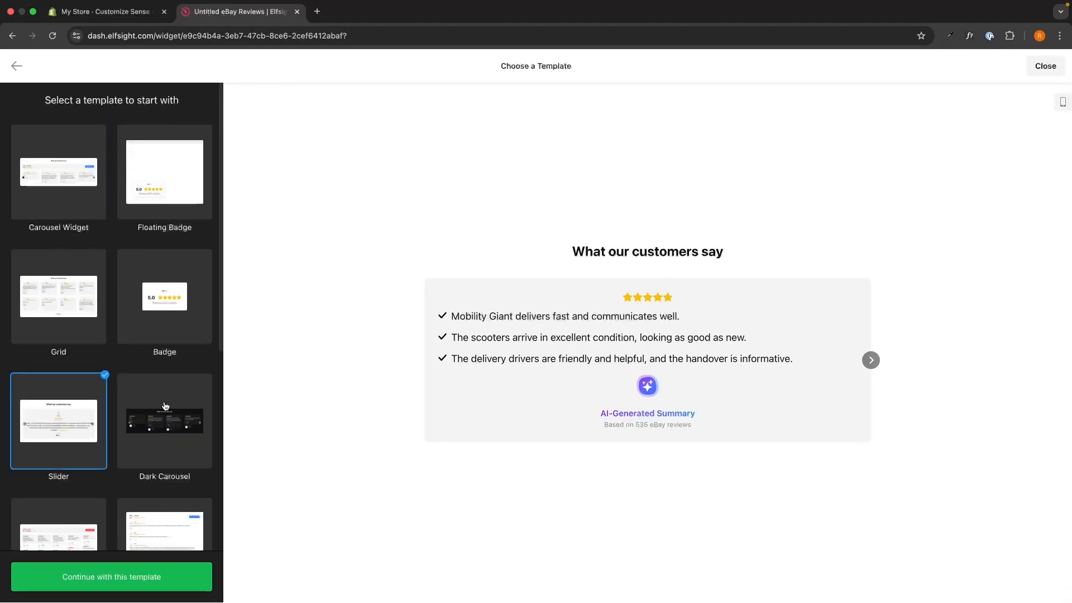
left_click(62, 174)
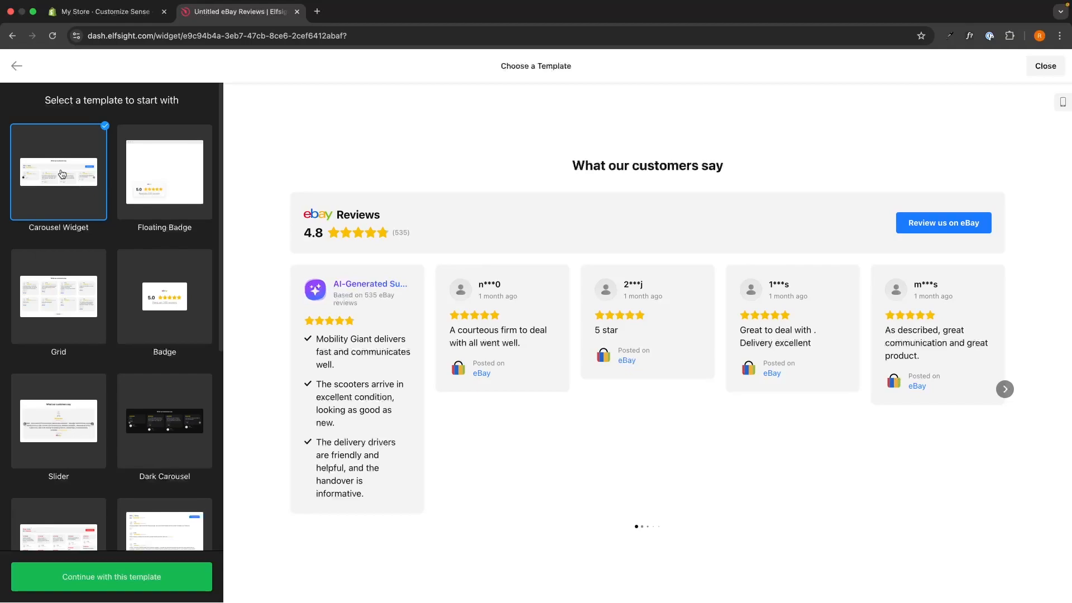
left_click(111, 568)
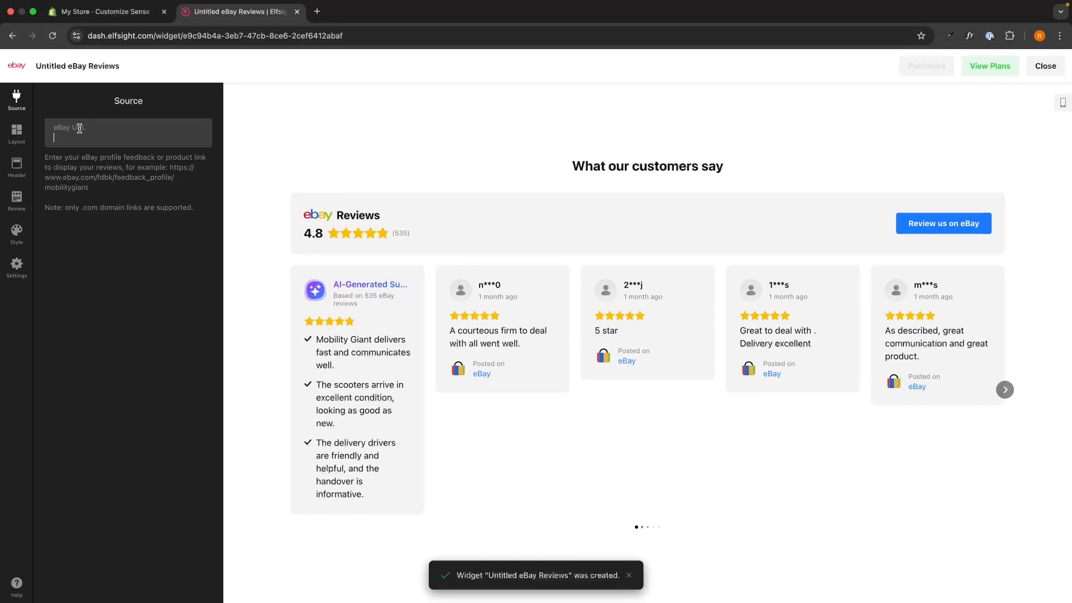
- Copy the mobilitygiant feedback profile address from eBay and set it as the widget's eBay URL source
left_click(144, 175)
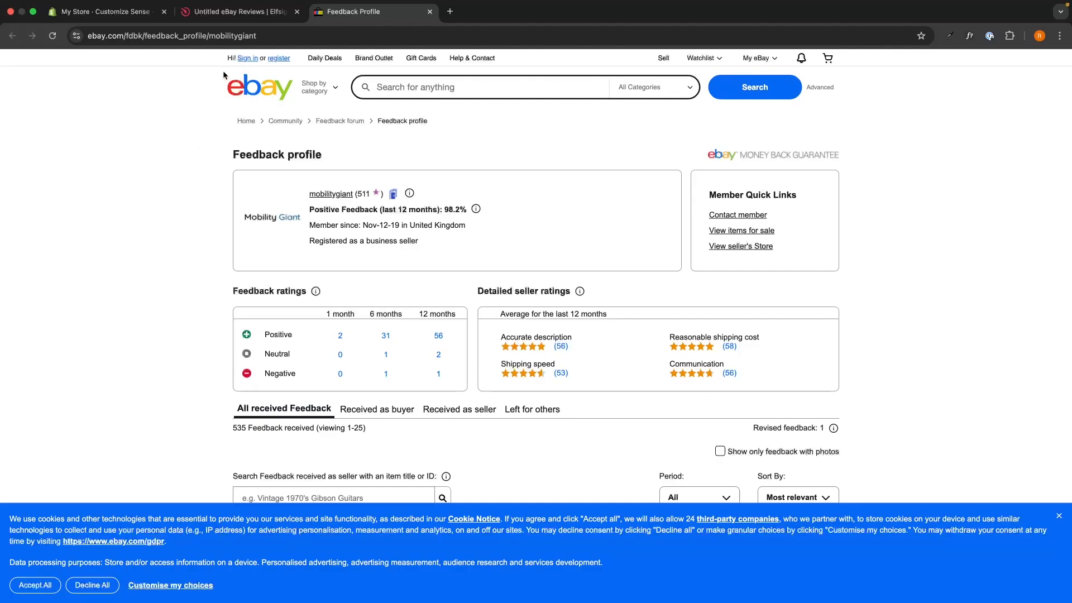
left_click(223, 38)
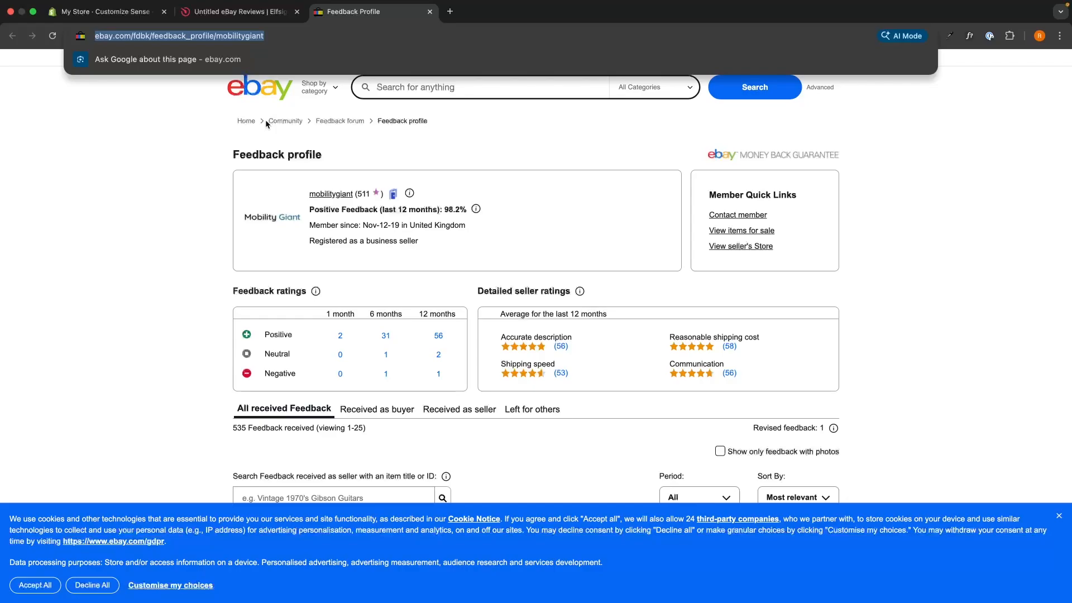
left_click(429, 12)
left_click(154, 128)
key("ctrl+v")
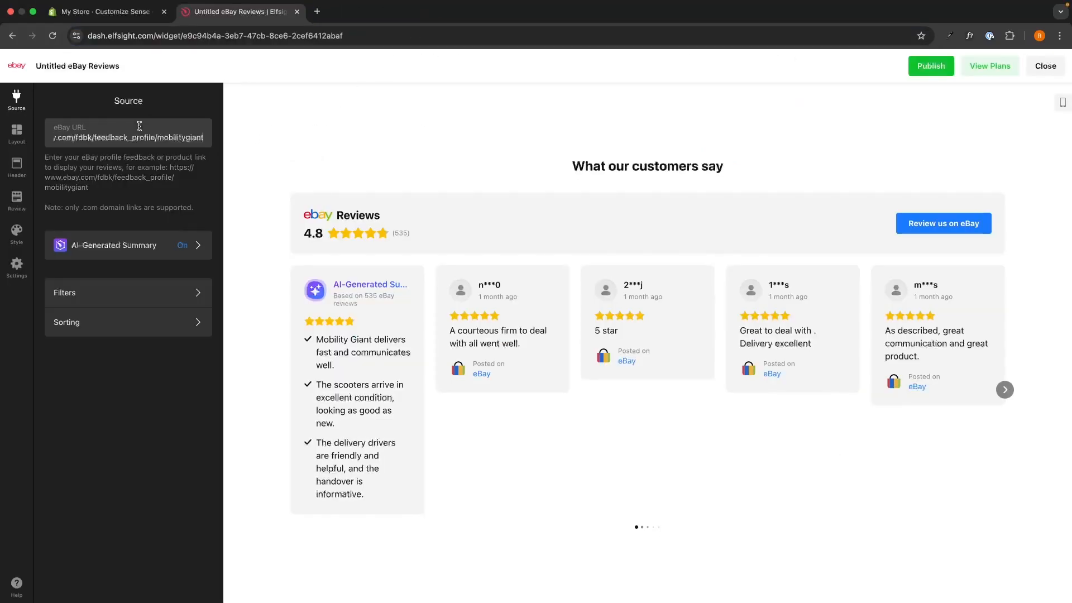
left_click(120, 423)
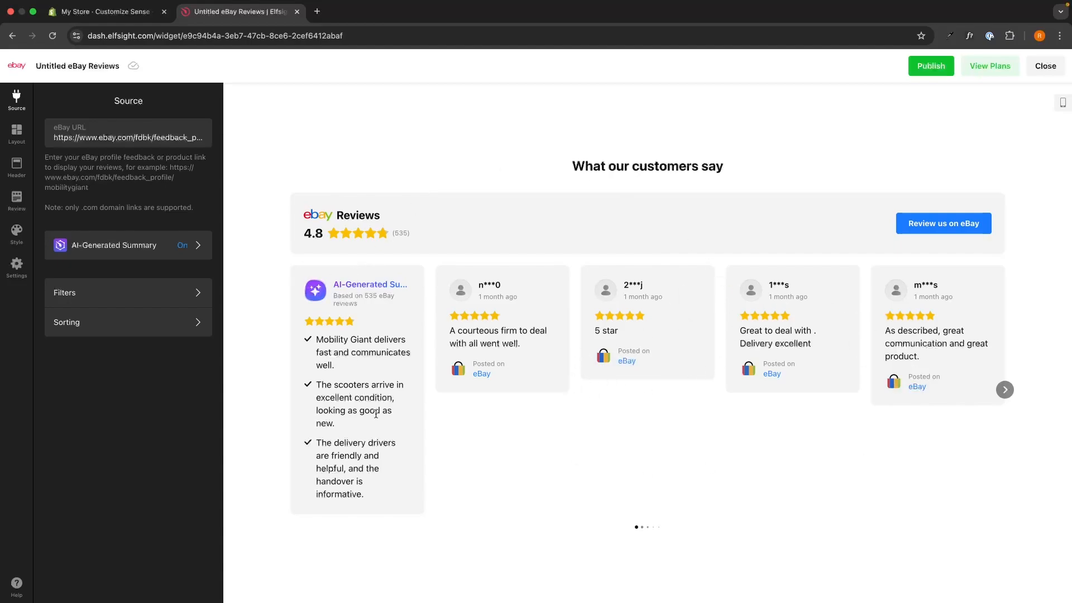
- Toggle the AI-Generated Summary off and back on, and try its Text style before returning to List
left_click(165, 247)
left_click(194, 133)
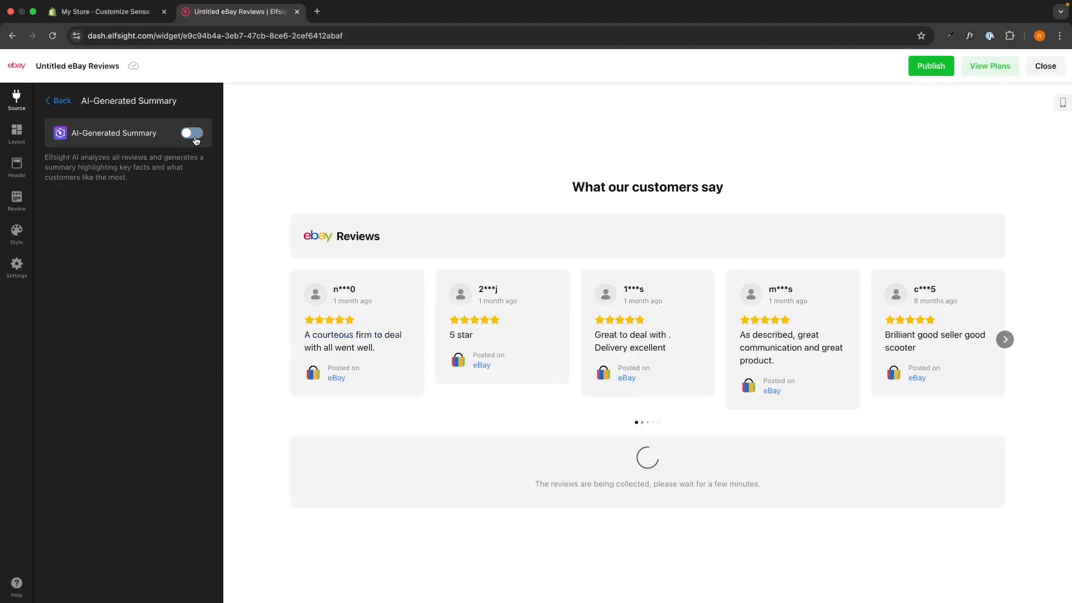
left_click(193, 133)
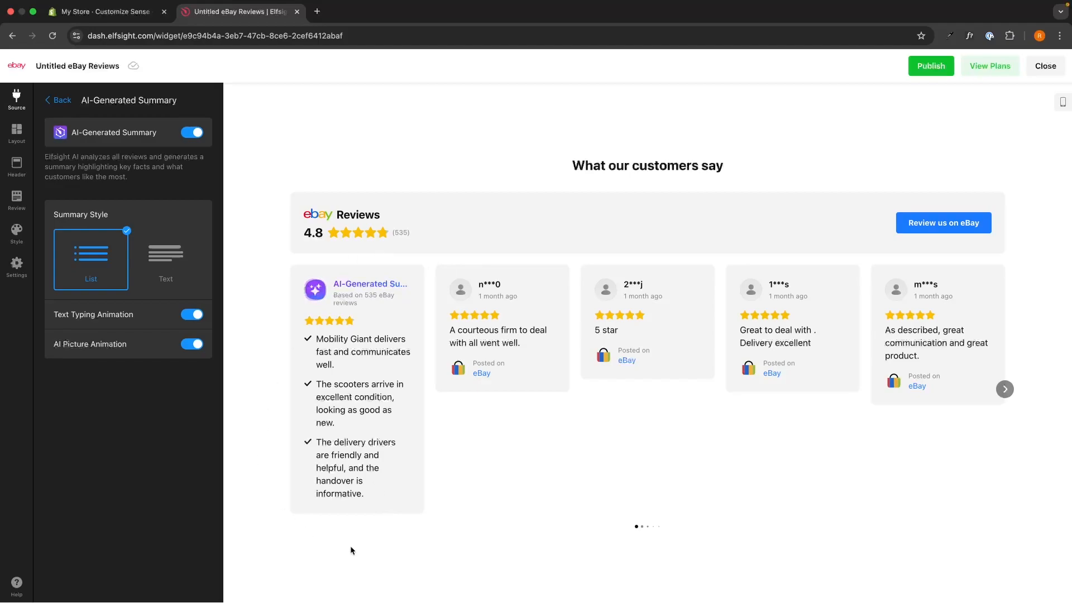
left_click(165, 261)
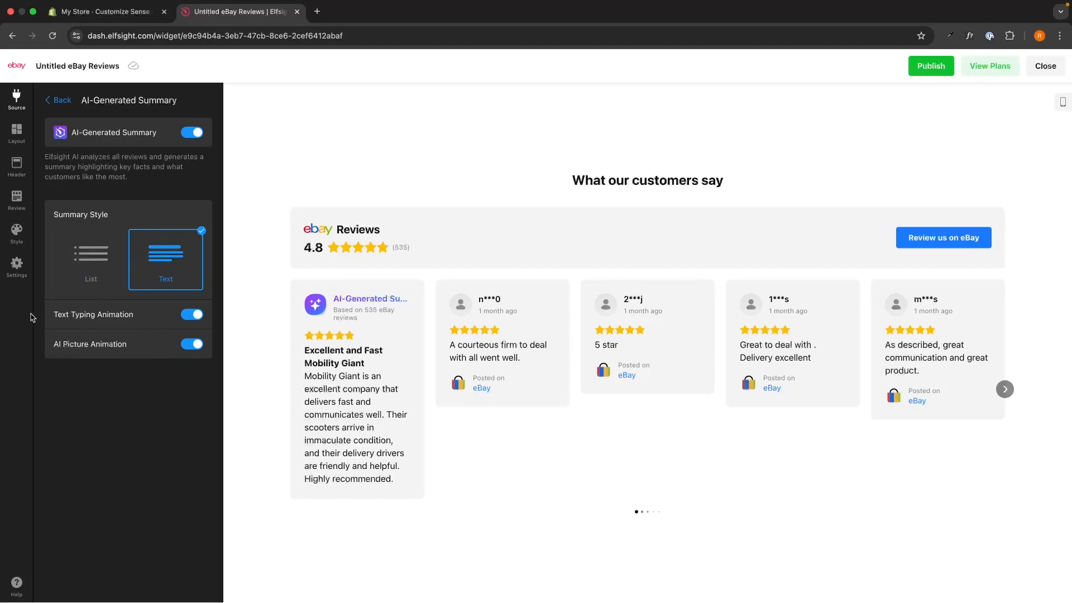
left_click(91, 257)
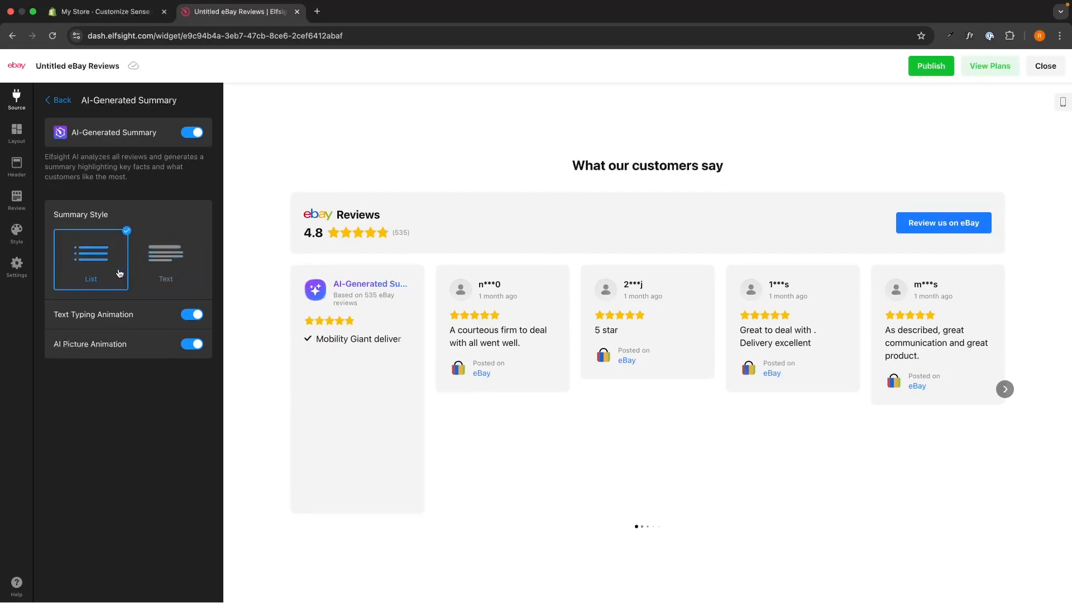
left_click(58, 100)
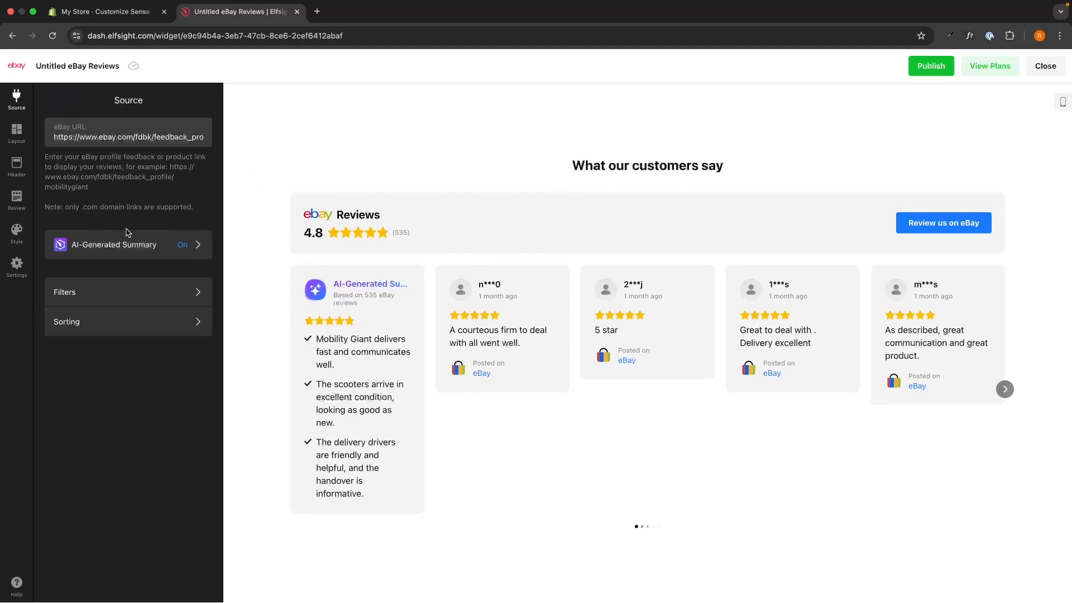
- Enable Show Reviews without Text in the source filters and page through the reviews in the carousel preview
left_click(134, 293)
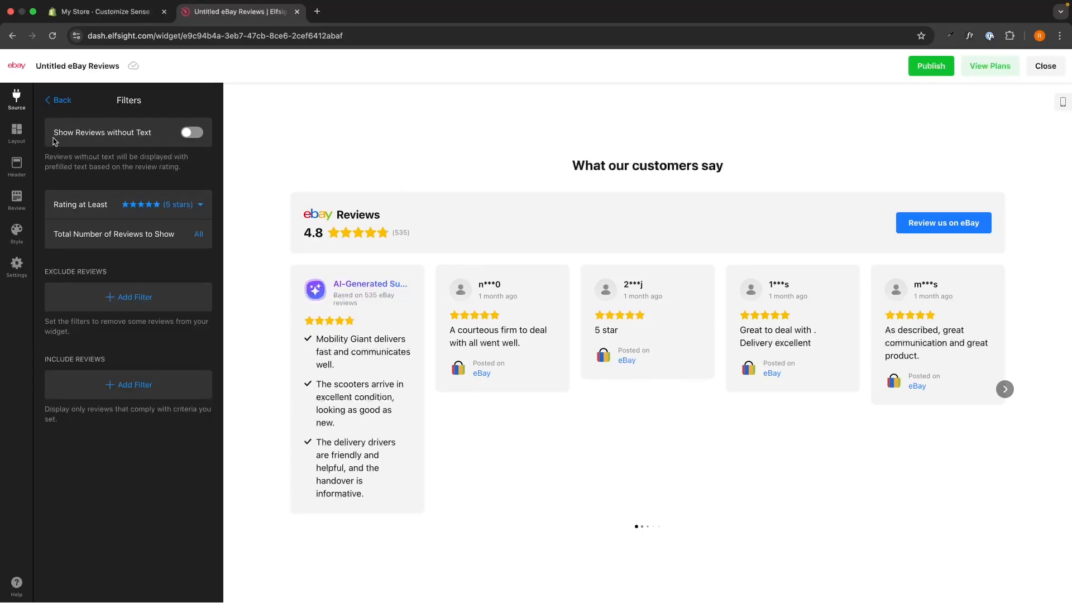
left_click(191, 133)
left_click(1005, 389)
left_click(1005, 389)
left_click(1005, 389)
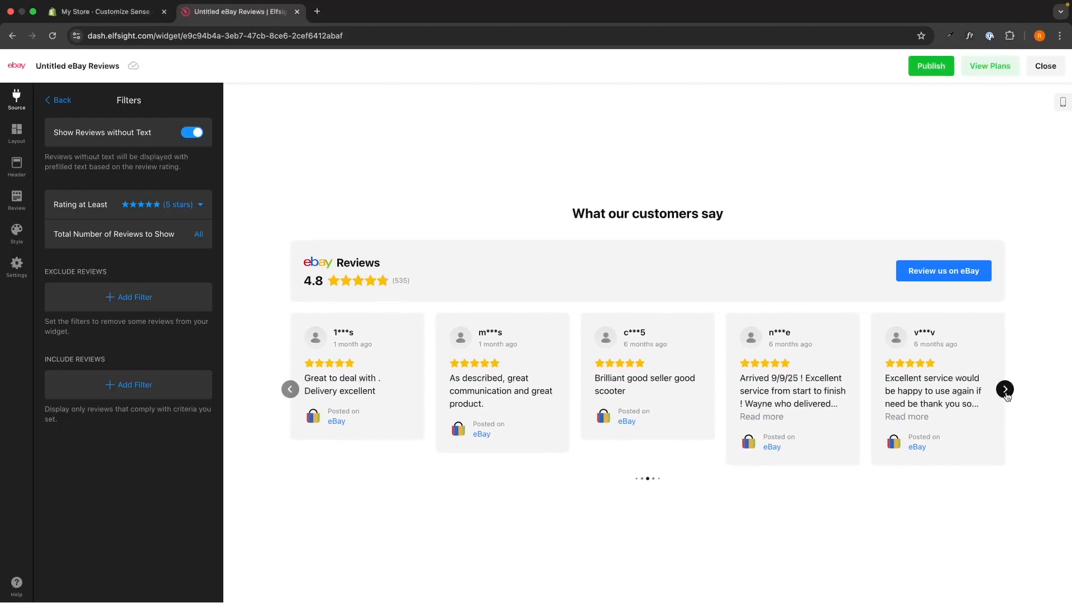
left_click(1005, 389)
left_click(1006, 389)
left_click(1005, 389)
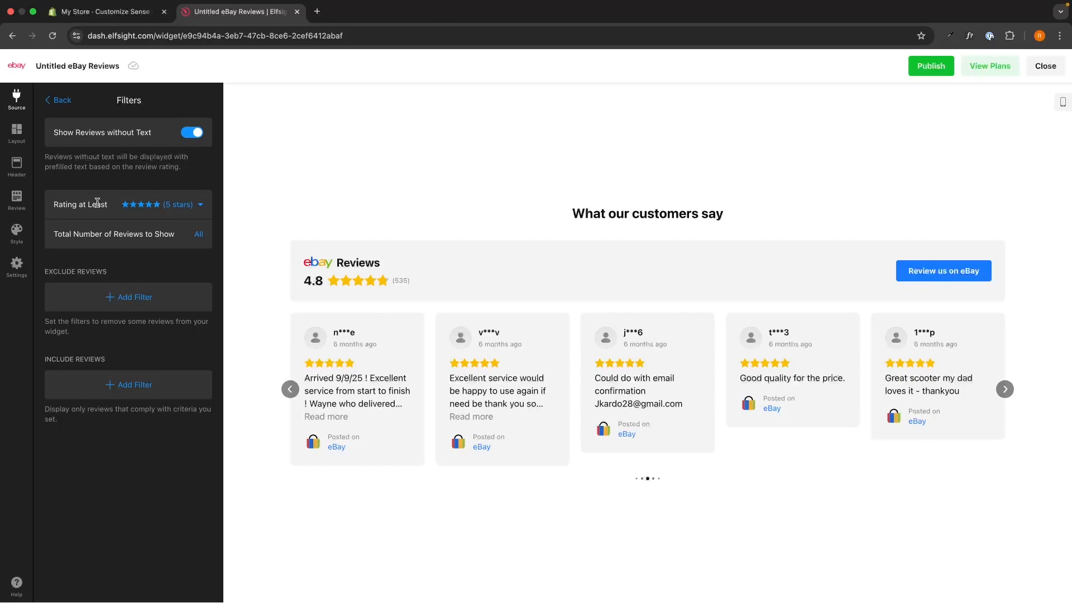
- Set the minimum review rating to 4 stars and check the Total Number of Reviews to Show options, keeping All
left_click(152, 207)
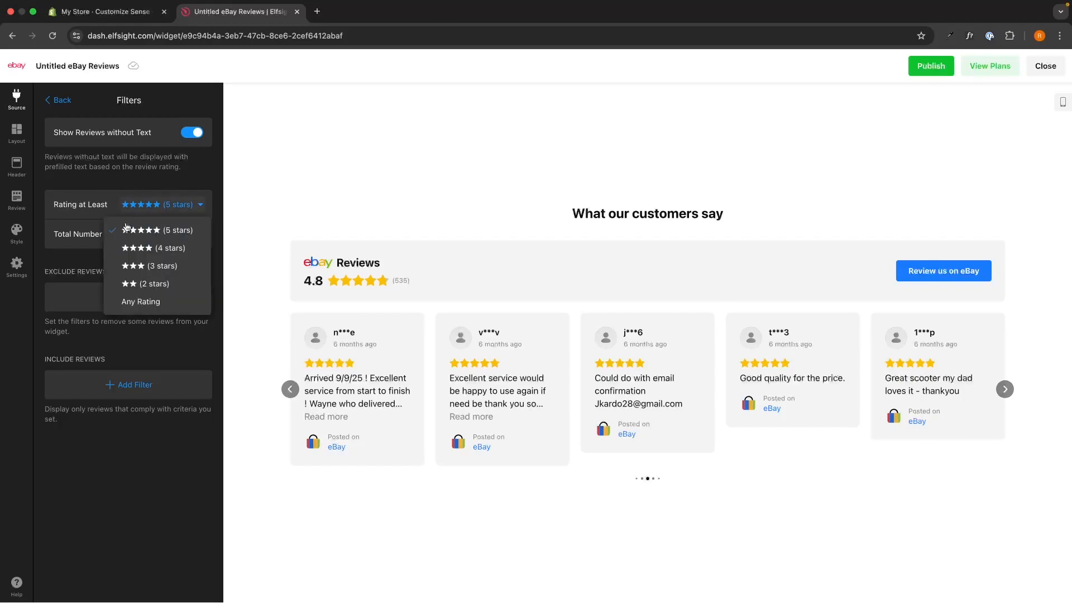
left_click(181, 247)
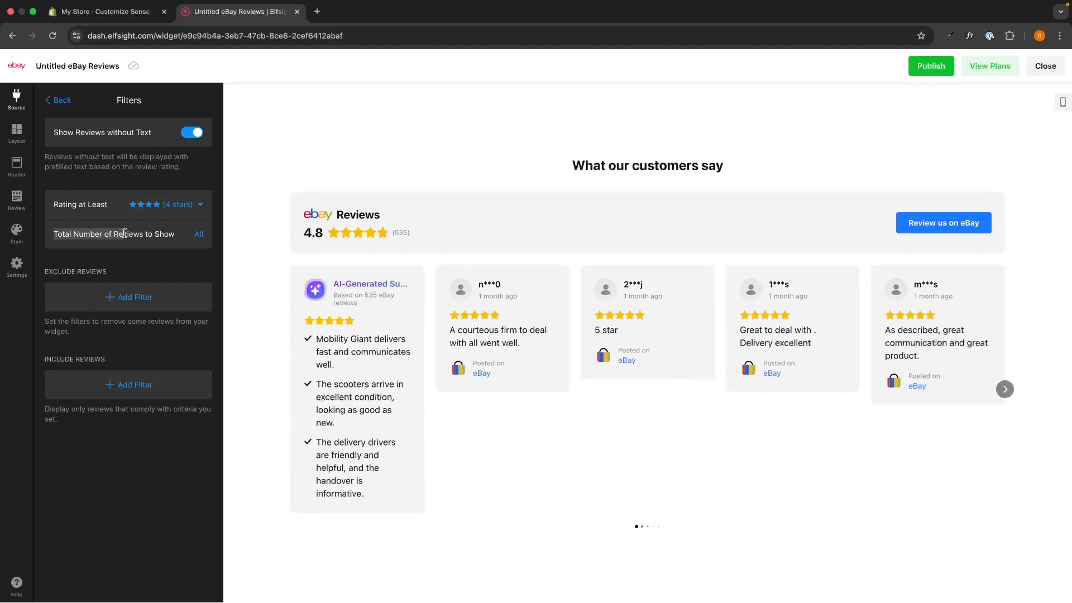
left_click(176, 234)
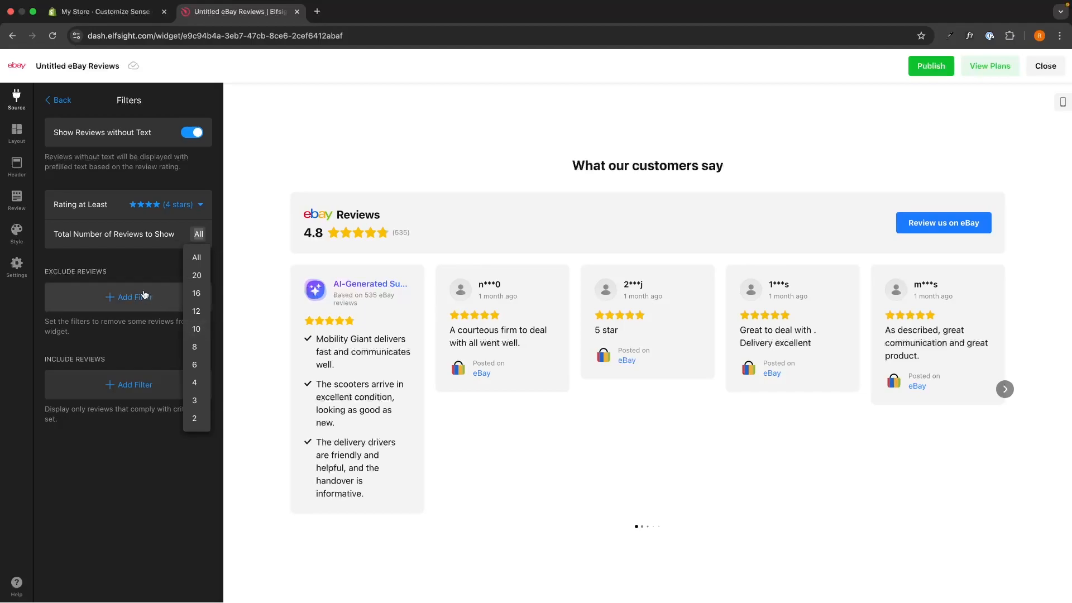
left_click(142, 268)
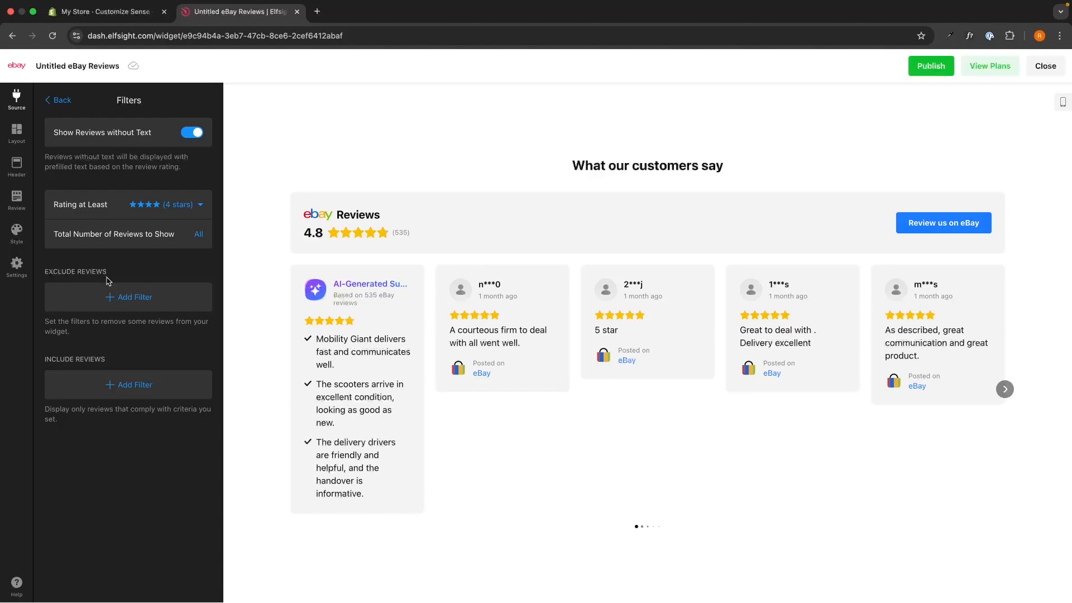
- Add an exclude filter for the keyword "bad" and an include filter for the keyword "product"
left_click(117, 297)
type("bad")
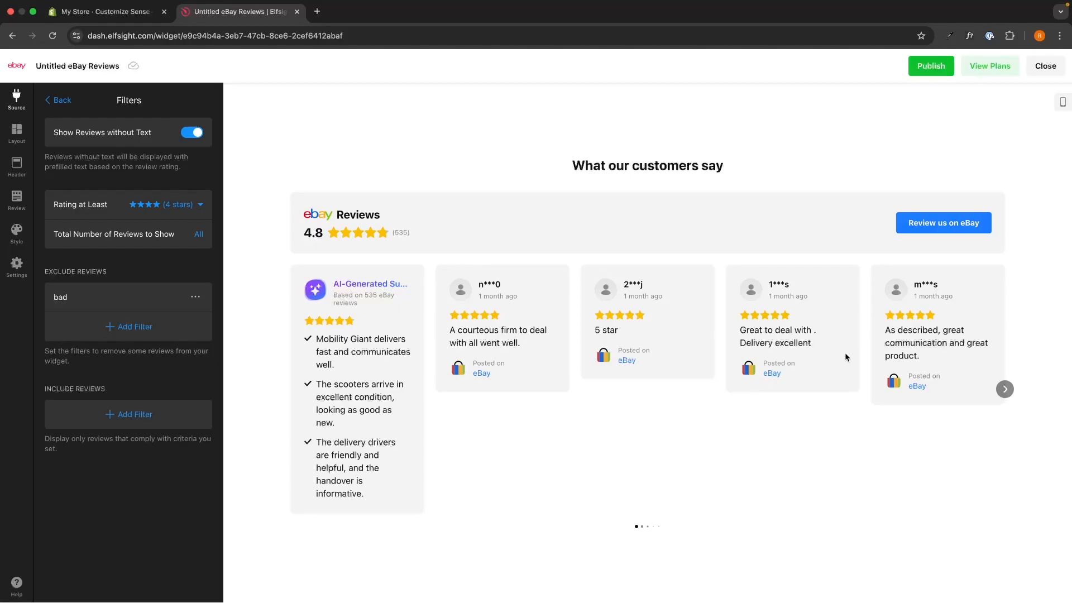
left_click(102, 414)
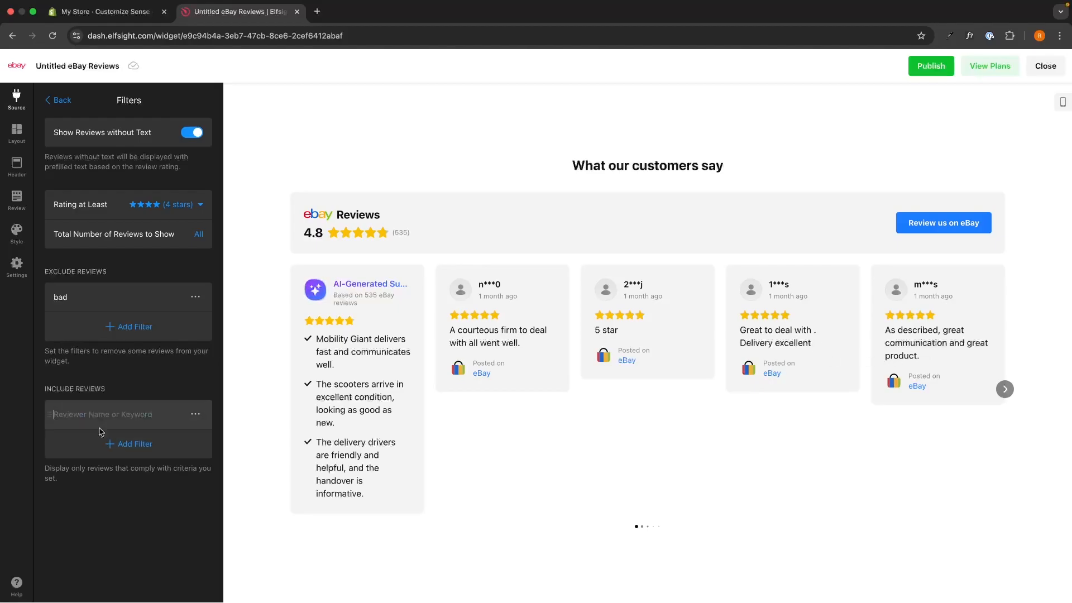
type("prodyd")
key("BackSpace")
key("BackSpace")
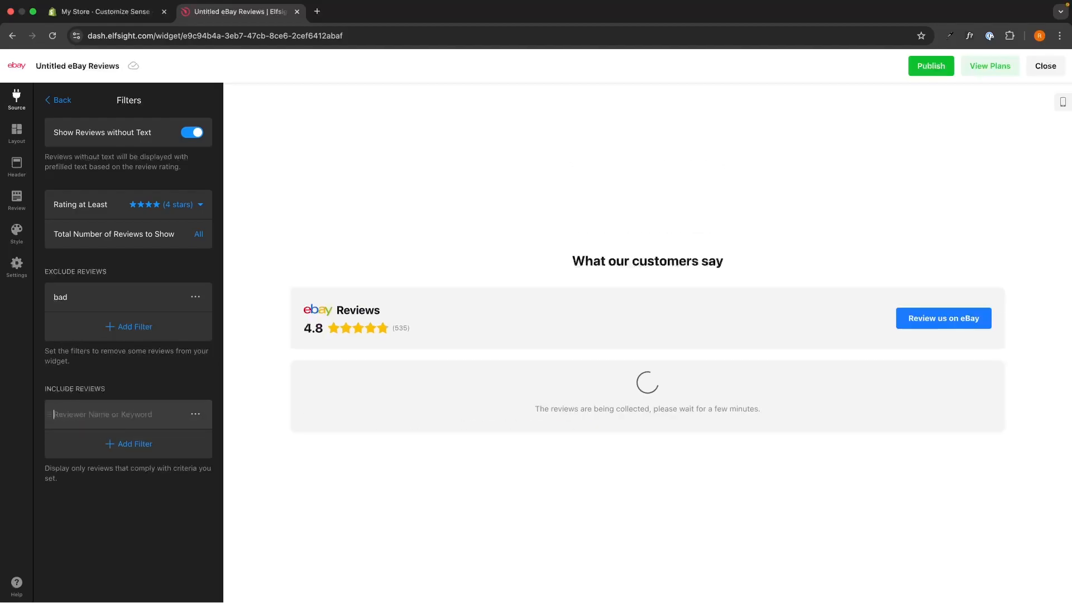
type("uct")
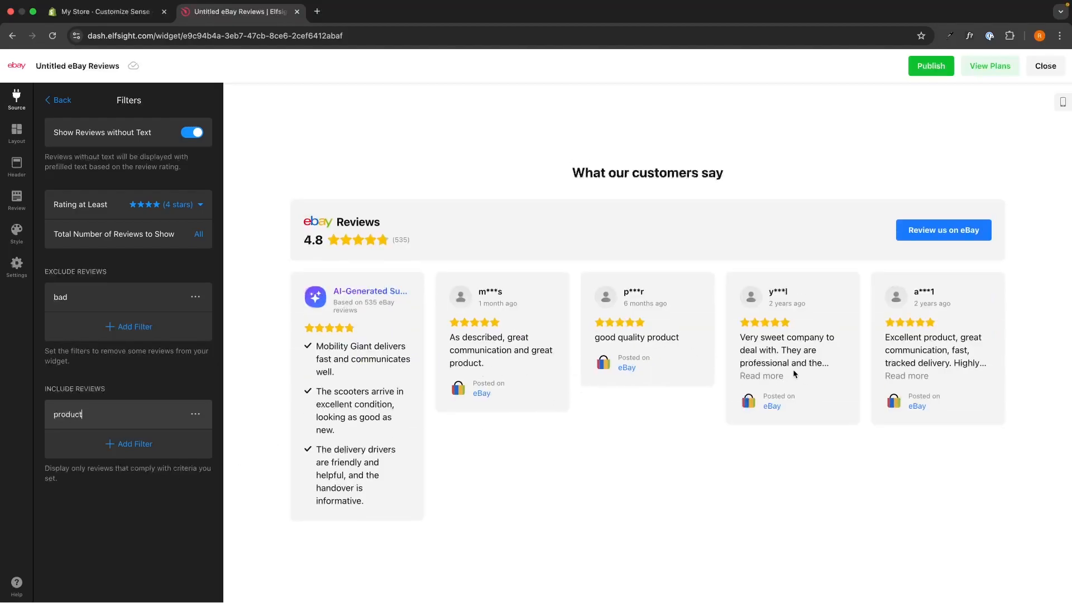
- Delete the "product" include filter and the "bad" exclude filter, and return to the source settings
left_click(195, 409)
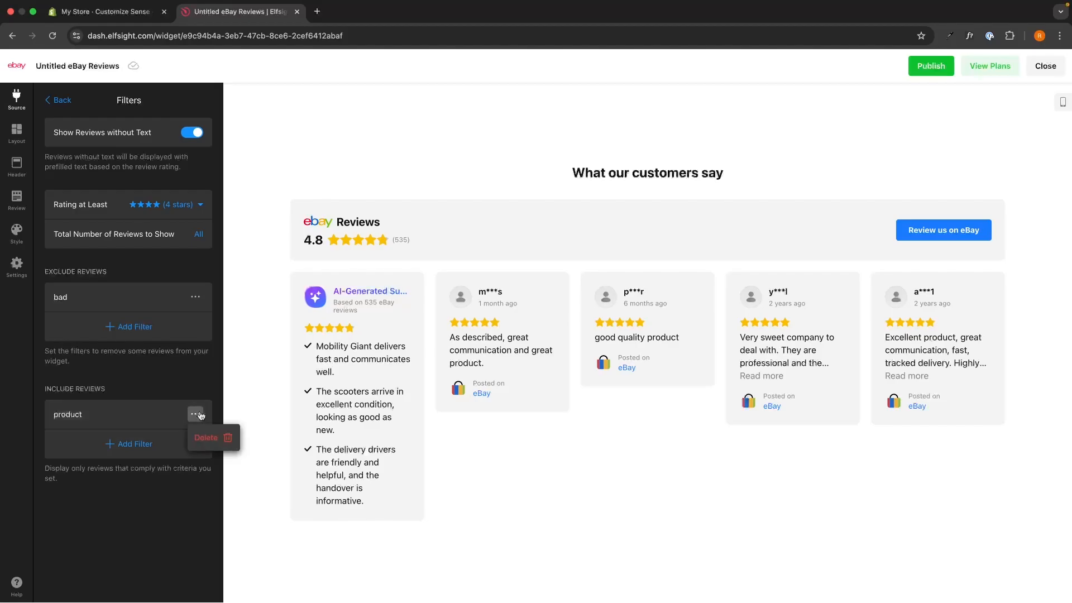
left_click(209, 443)
left_click(195, 297)
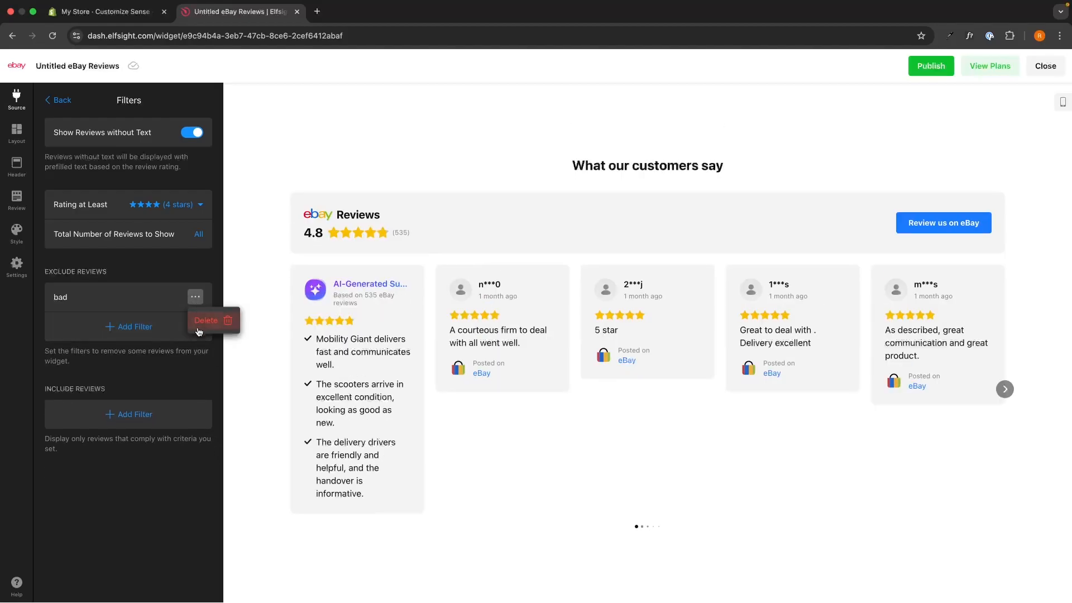
left_click(215, 315)
left_click(59, 100)
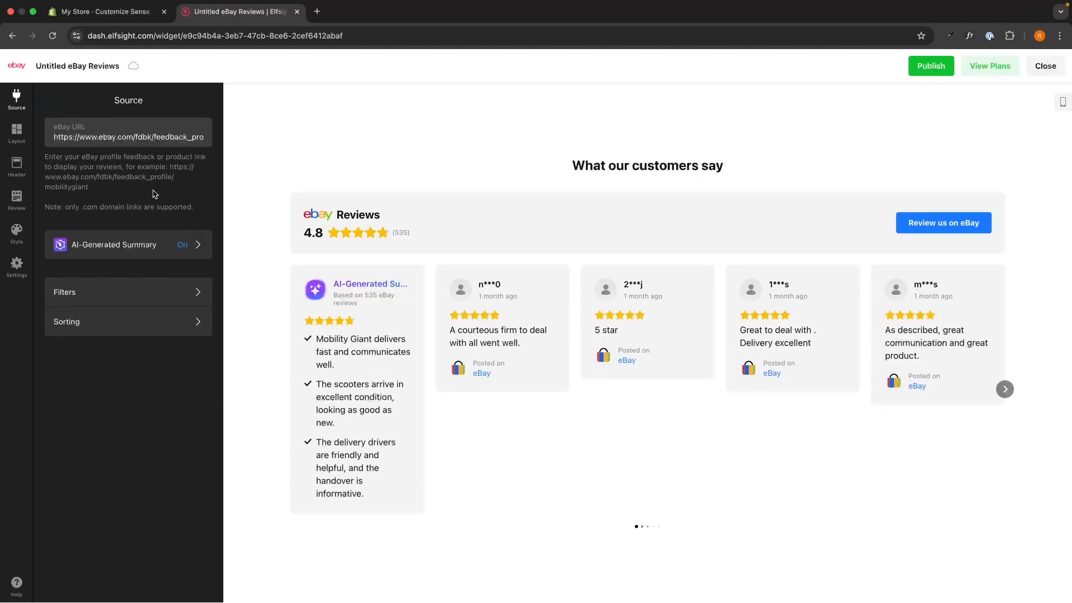
- Try the Grid, List, Slider and Card Badge layouts before switching back to Carousel
left_click(25, 135)
left_click(160, 163)
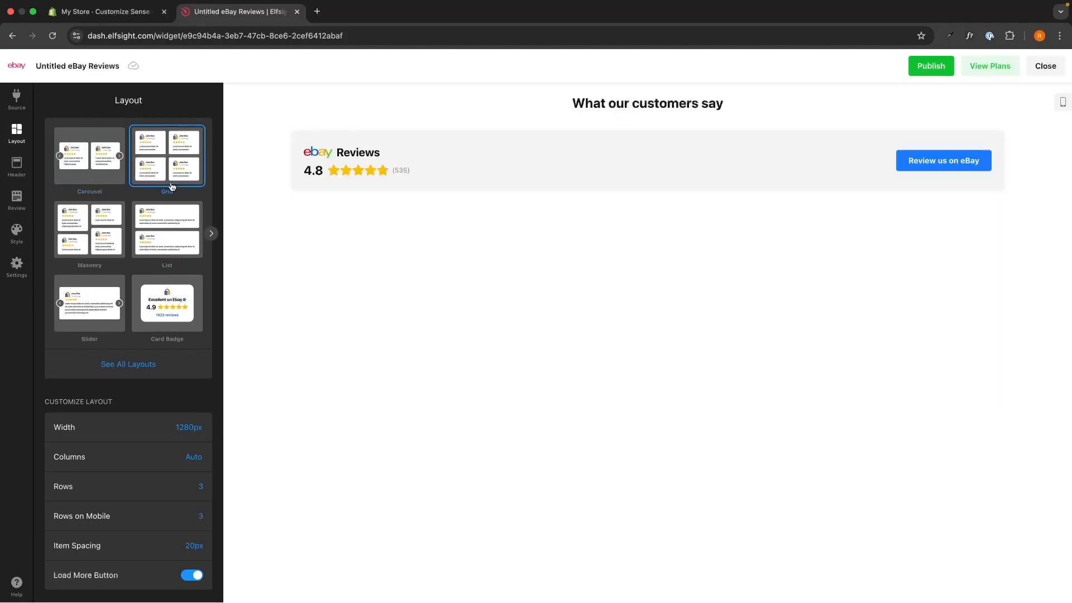
left_click(167, 228)
left_click(96, 310)
left_click(188, 310)
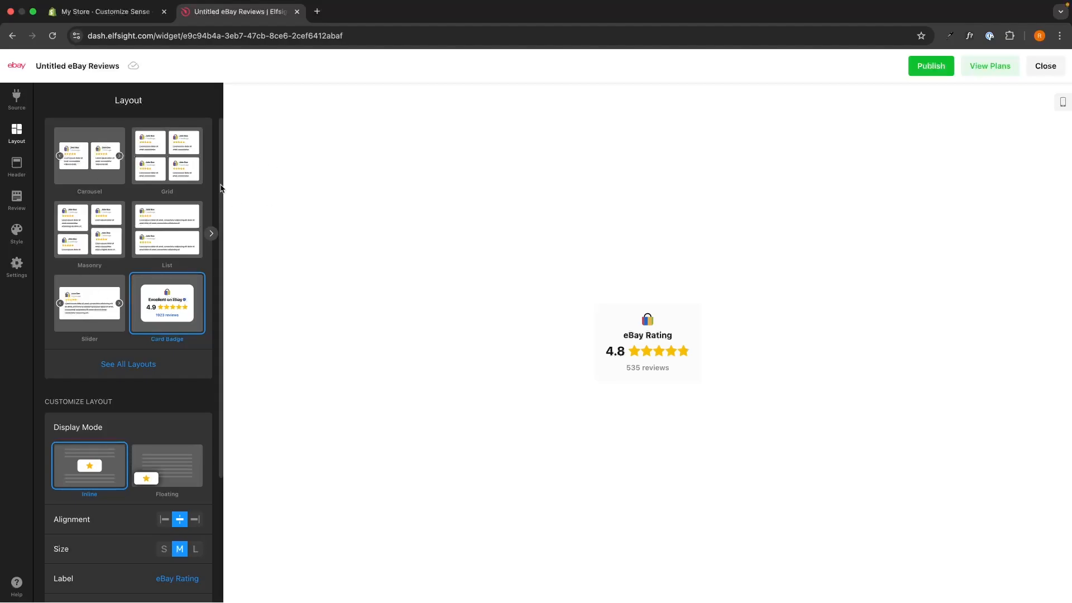
left_click(118, 157)
- Review the carousel's layout options and try the Slider layout again before returning to Carousel
scroll(108, 258, "down", 3)
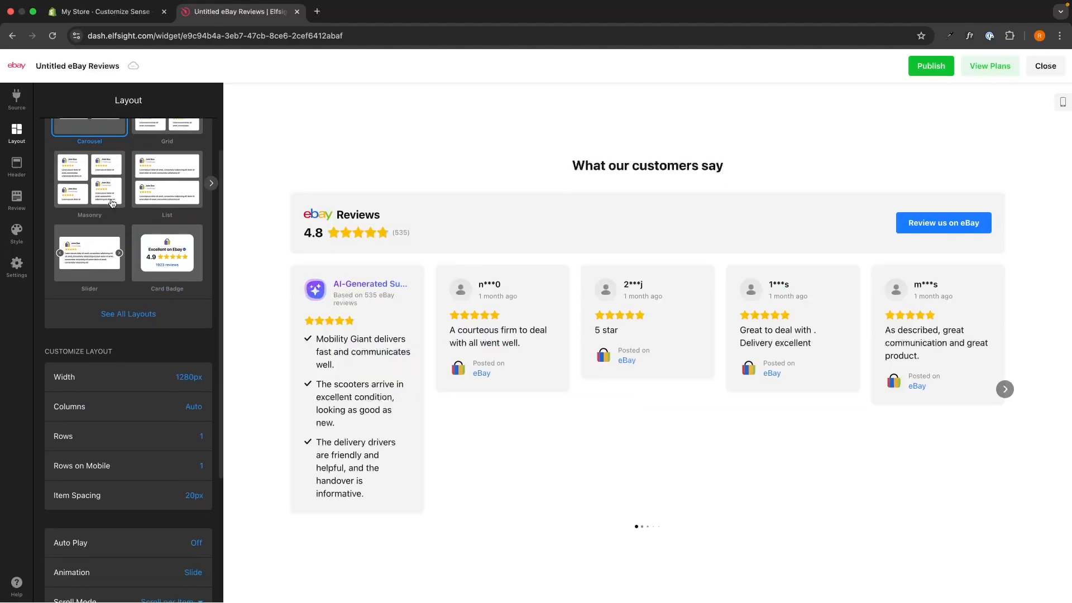
scroll(148, 223, "down", 1)
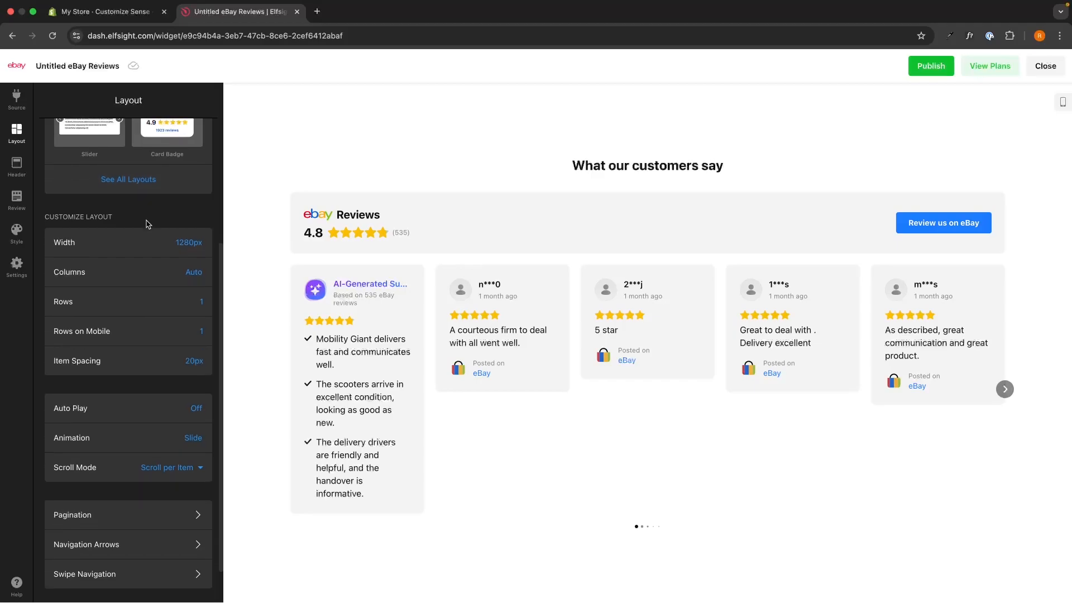
scroll(108, 237, "up", 1)
left_click(95, 174)
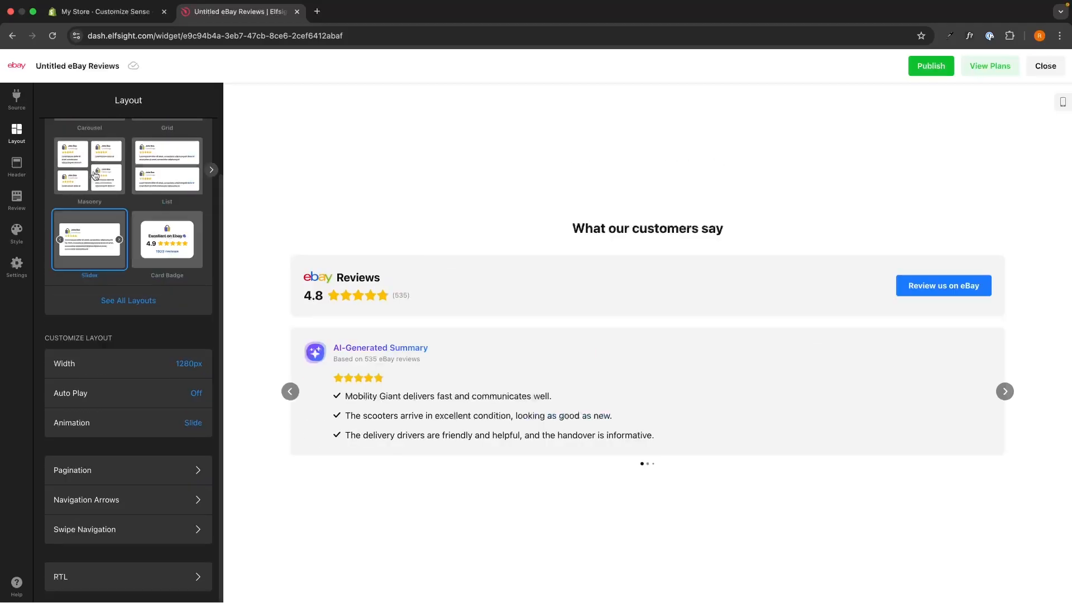
scroll(95, 174, "up", 1)
left_click(139, 179)
left_click(118, 174)
- Try 3 rows in the carousel layout, page through the preview, and set Rows back to 1
scroll(122, 251, "down", 4)
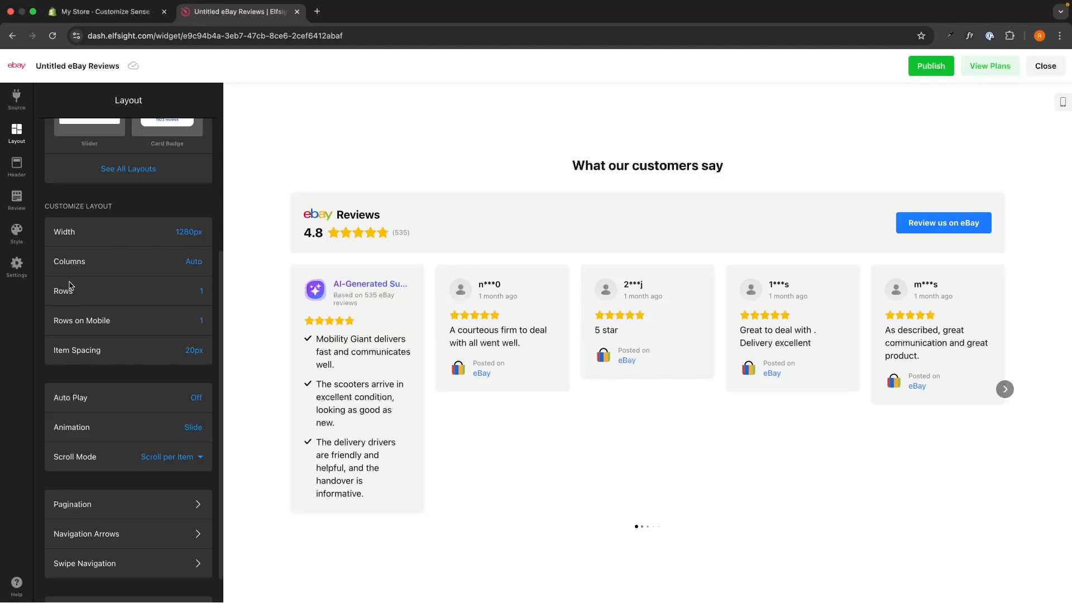
left_click(202, 291)
type("3")
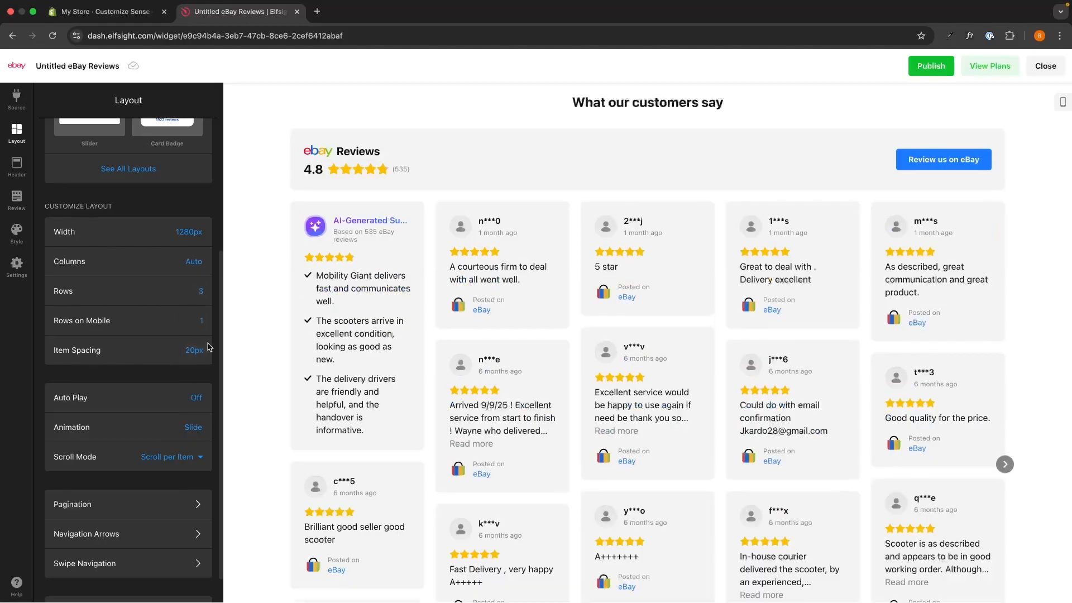
scroll(201, 325, "down", 1)
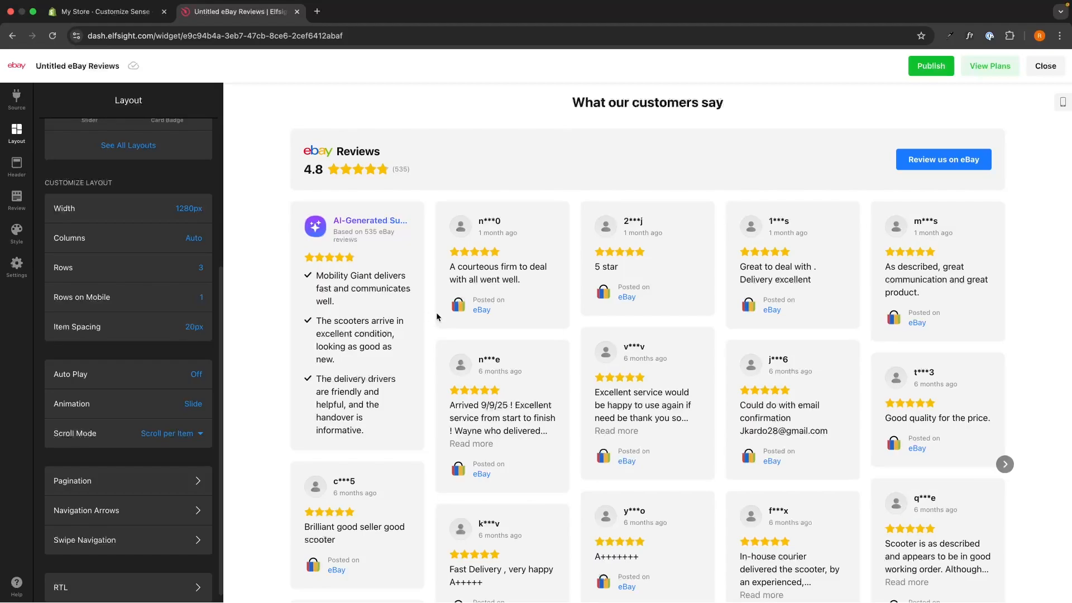
scroll(175, 400, "down", 1)
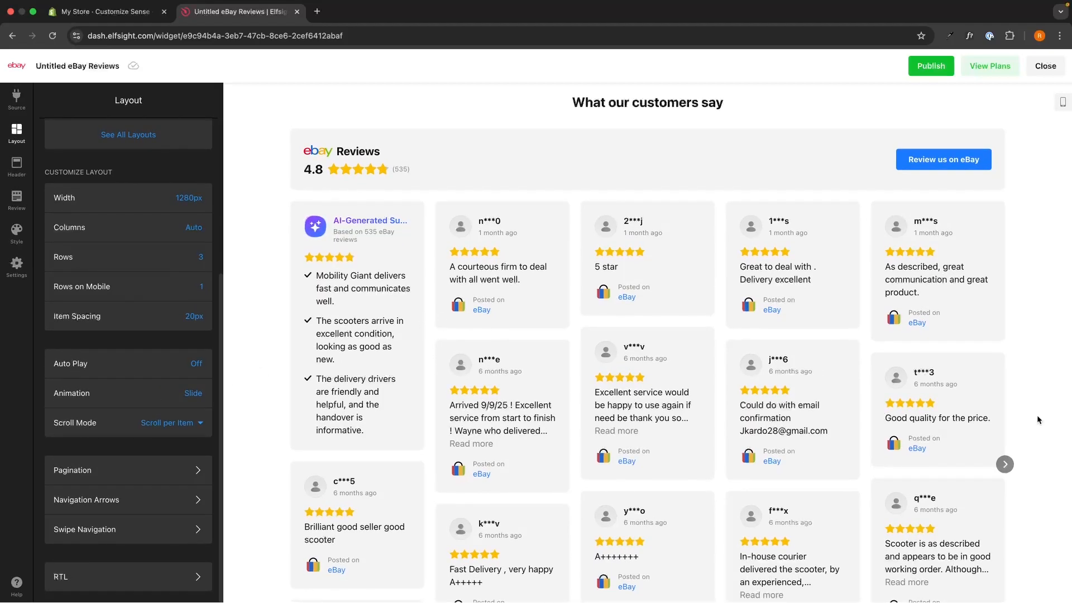
left_click(1007, 462)
left_click(1009, 442)
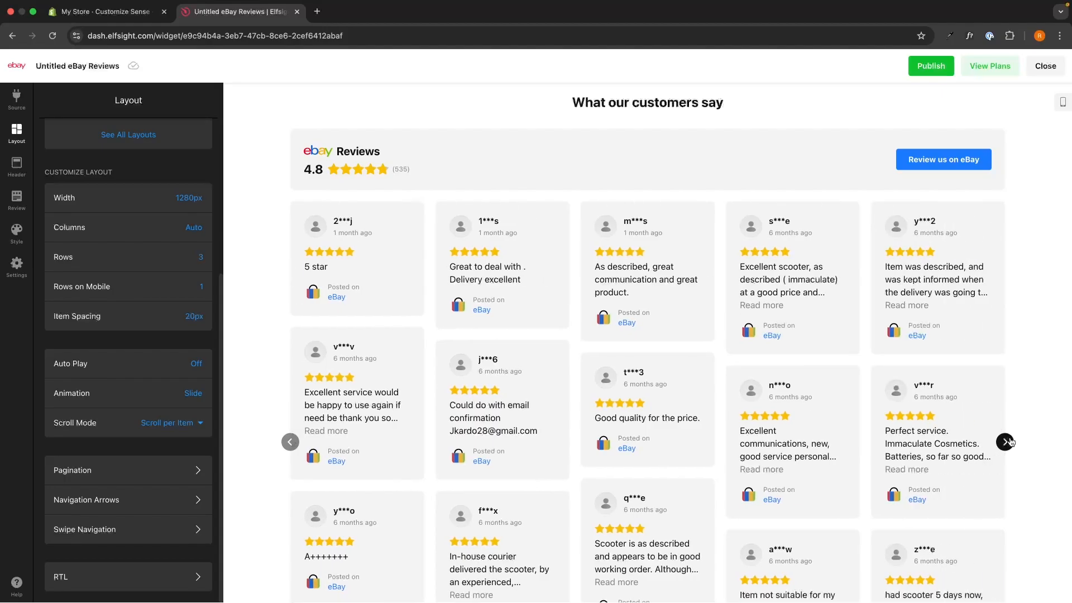
left_click(1011, 442)
left_click(1011, 442)
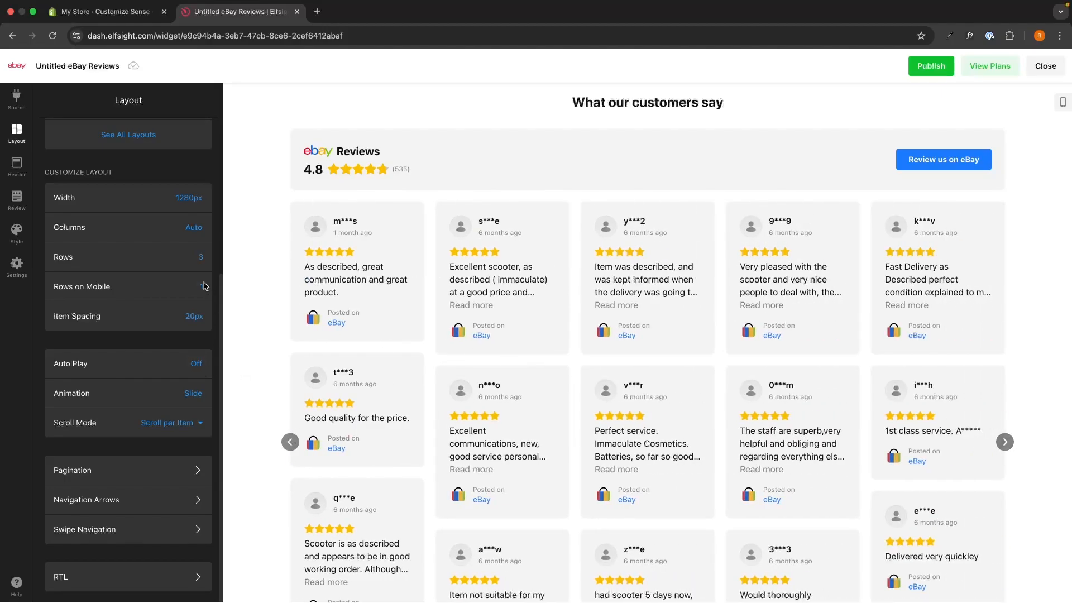
left_click(200, 256)
left_click(195, 280)
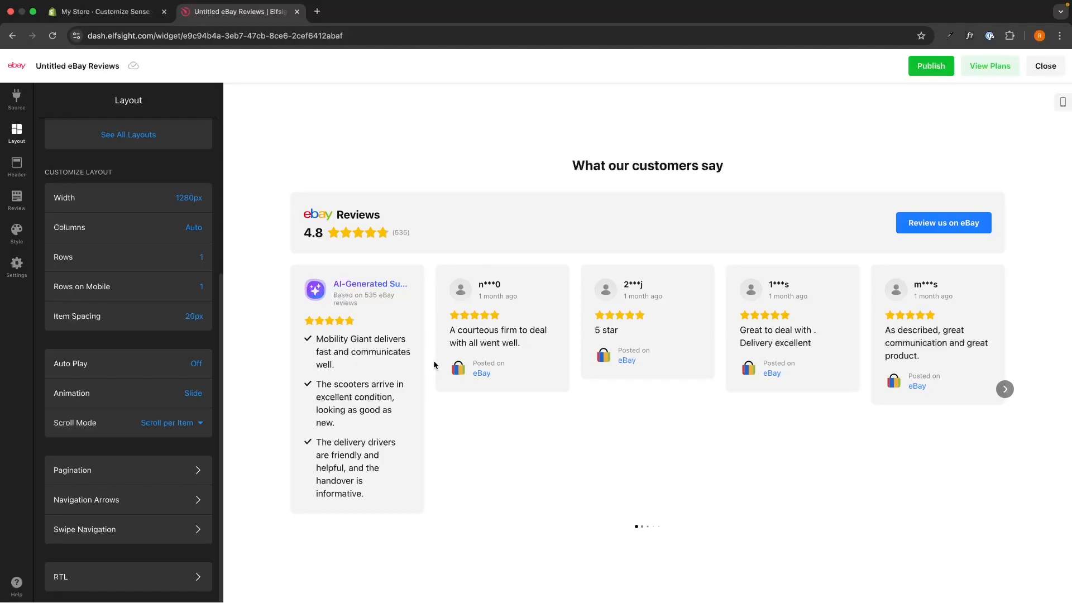
- Toggle the widget's Show Header option off and back on to compare the preview
left_click(34, 163)
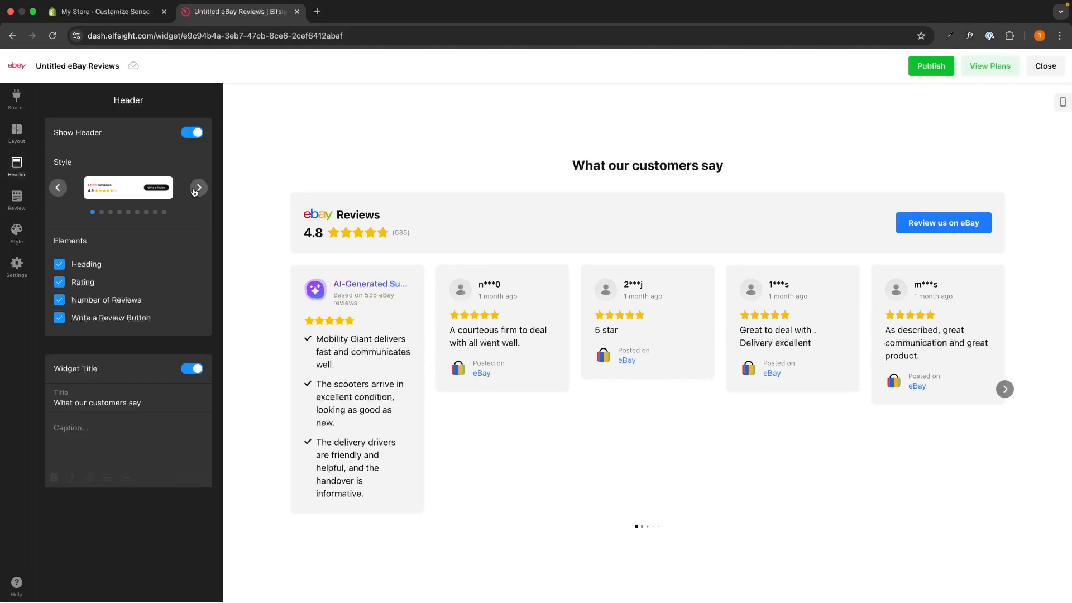
left_click(192, 133)
left_click(192, 133)
left_click(192, 132)
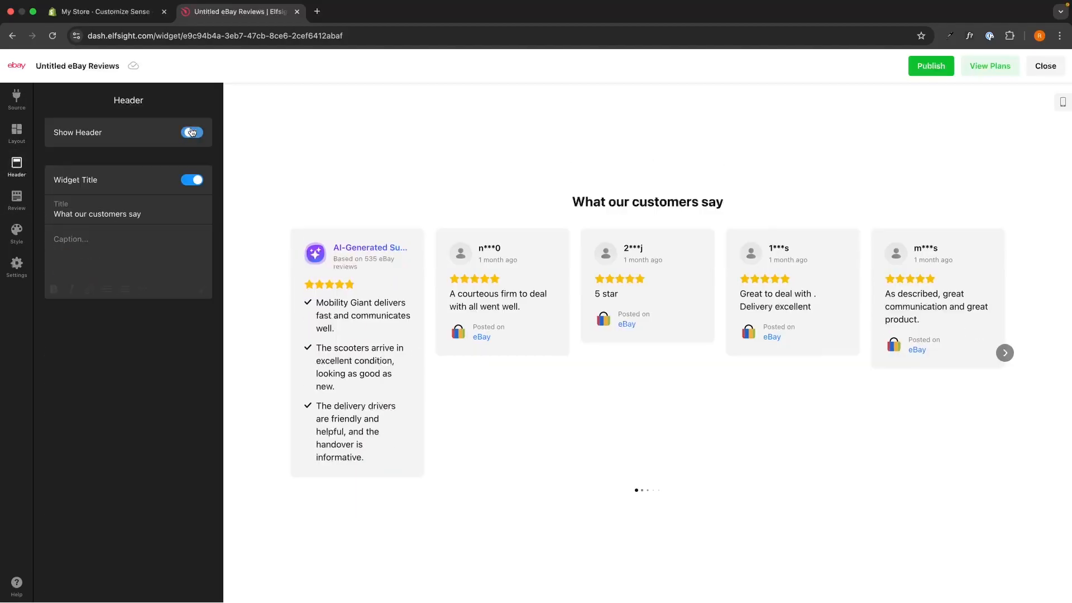
left_click(192, 132)
- Browse the header styles and apply the fourth one, with the "Excellent on eBay" heading
left_click(199, 188)
left_click(199, 188)
left_click(199, 188)
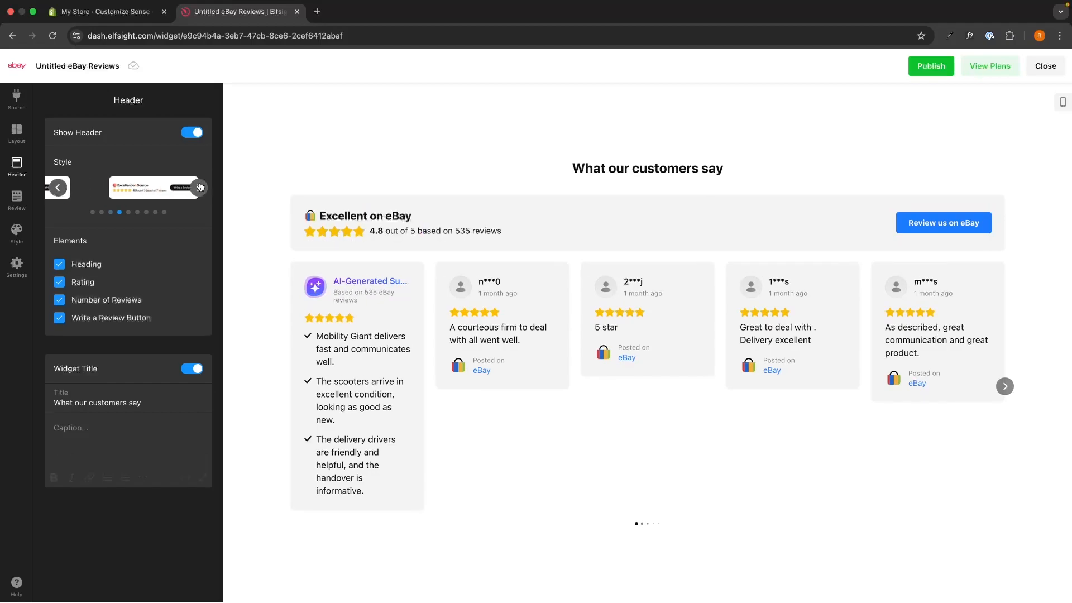
left_click(200, 187)
left_click(57, 187)
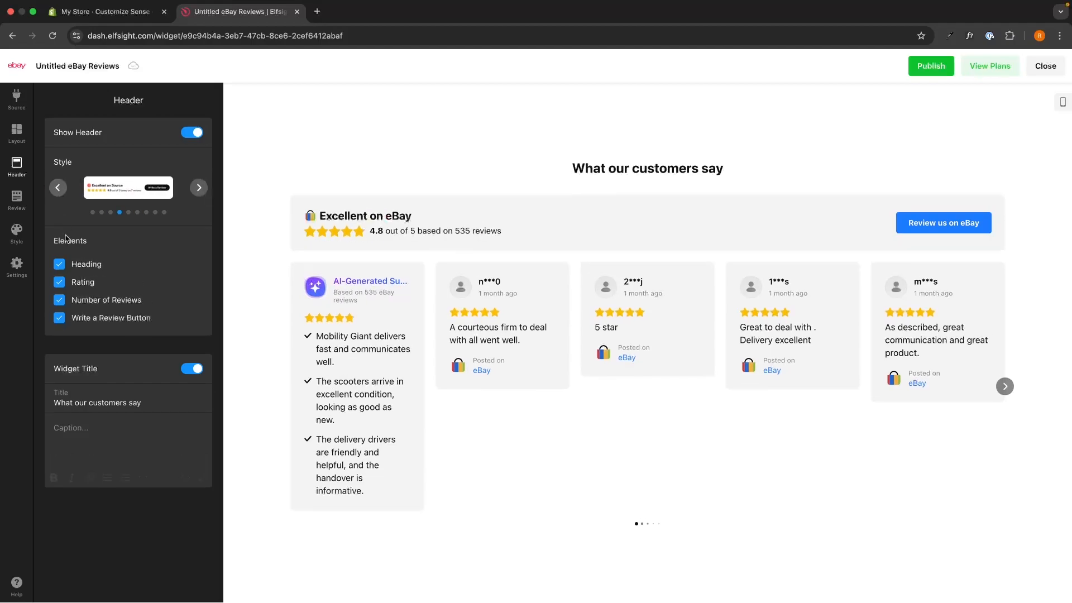
- Toggle the header's Heading, Rating and Number of Reviews elements off and back on
left_click(84, 265)
left_click(92, 266)
left_click(89, 282)
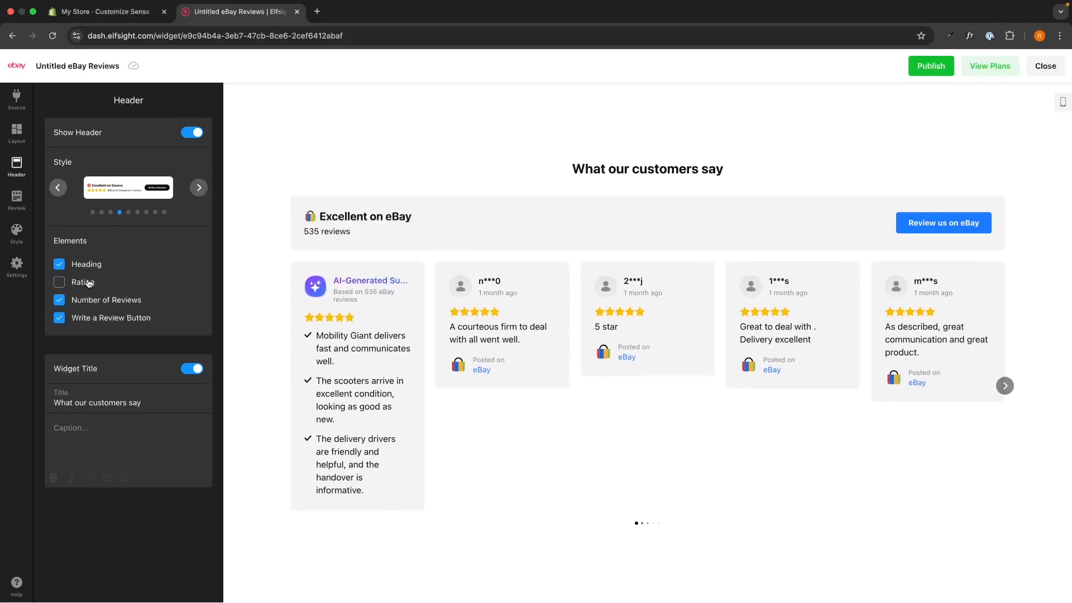
left_click(89, 282)
left_click(96, 301)
left_click(95, 302)
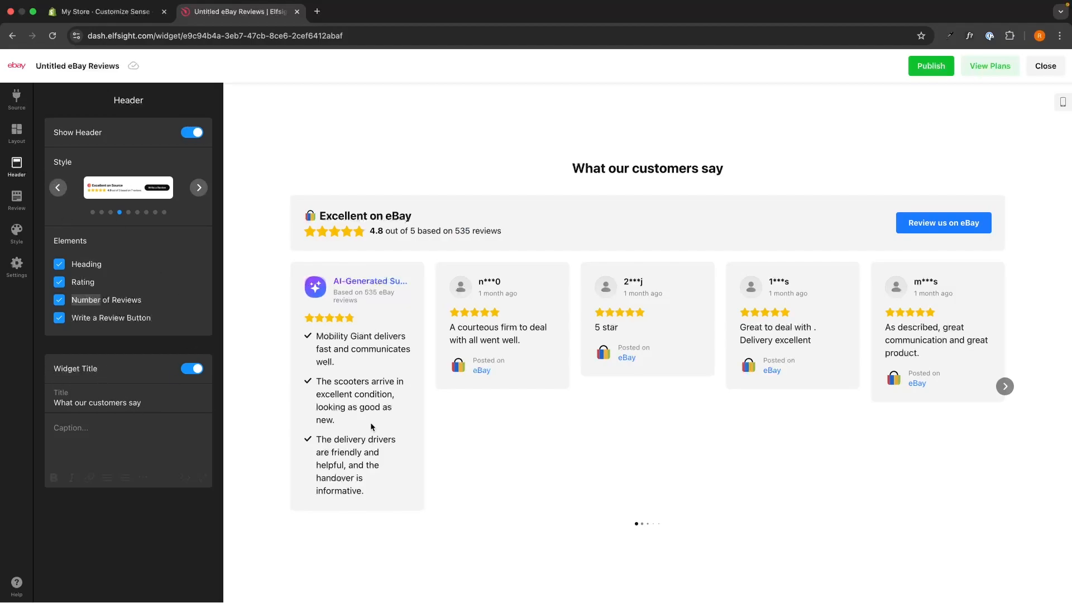
- Toggle the Widget Title off and back on, and open its empty caption for editing
left_click(192, 369)
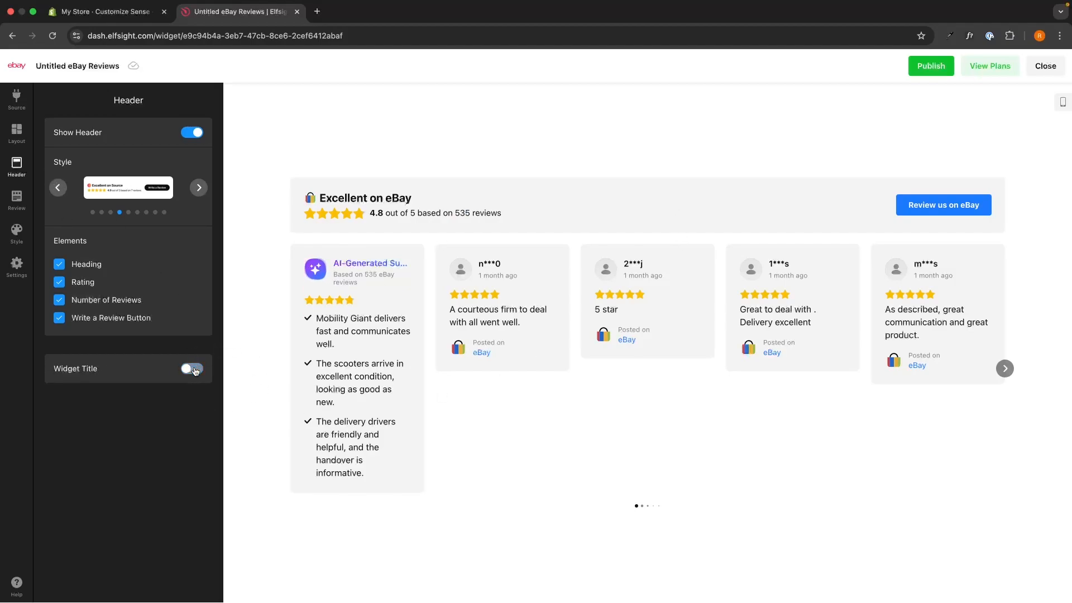
left_click(192, 368)
left_click(108, 425)
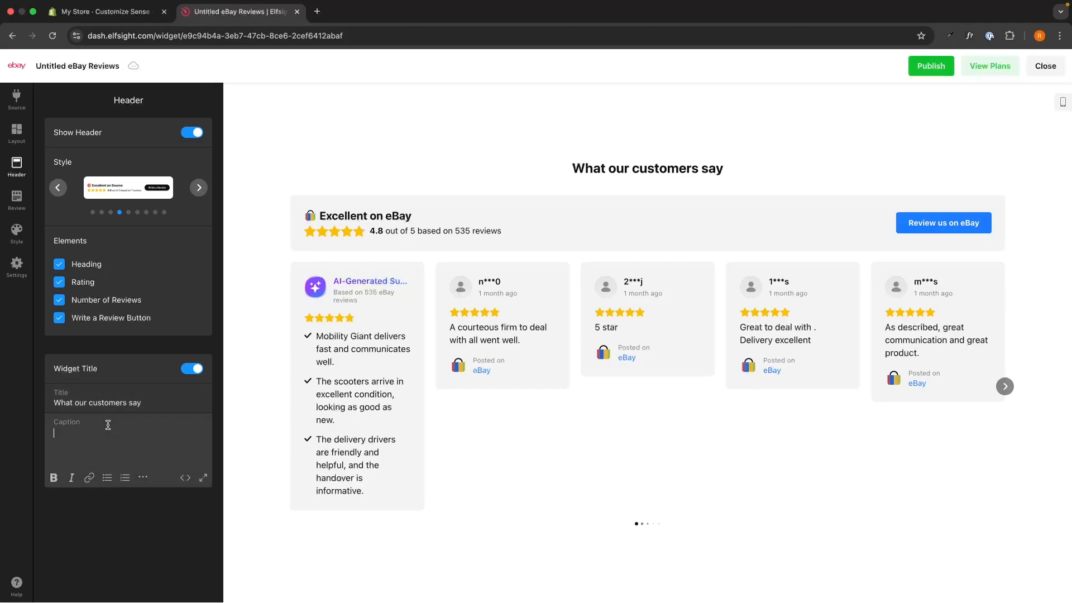
- Cycle through the available review card styles in the review settings and return to the first one
left_click(16, 199)
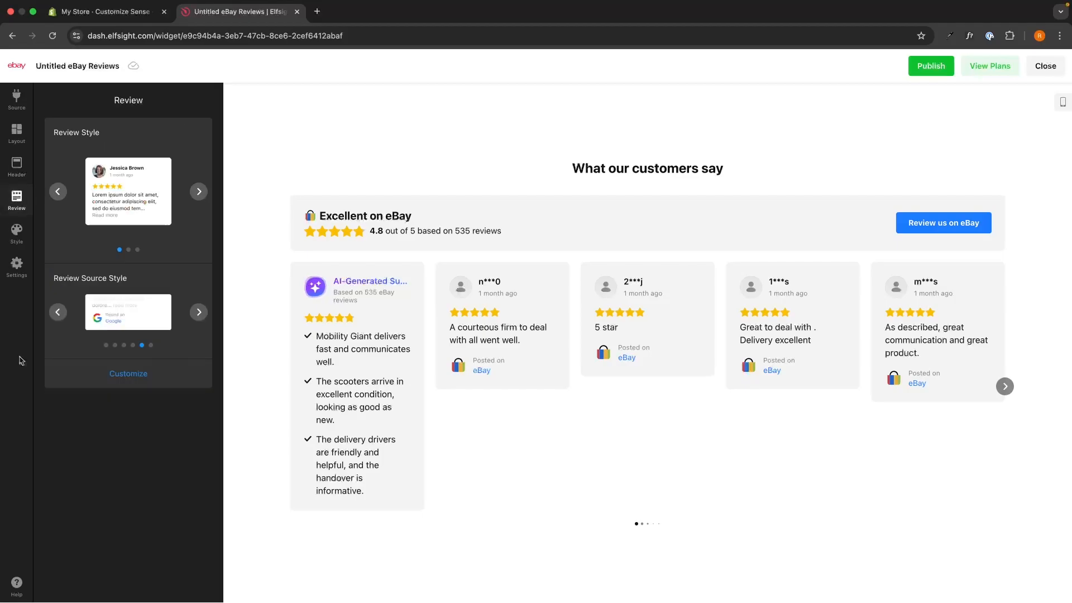
left_click(203, 195)
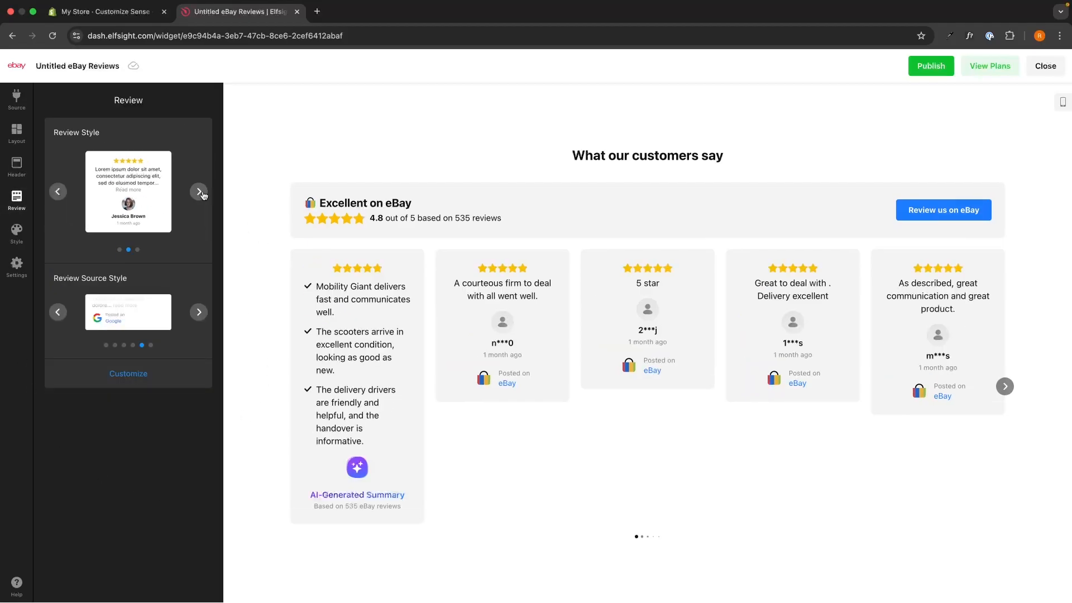
left_click(203, 195)
left_click(203, 195)
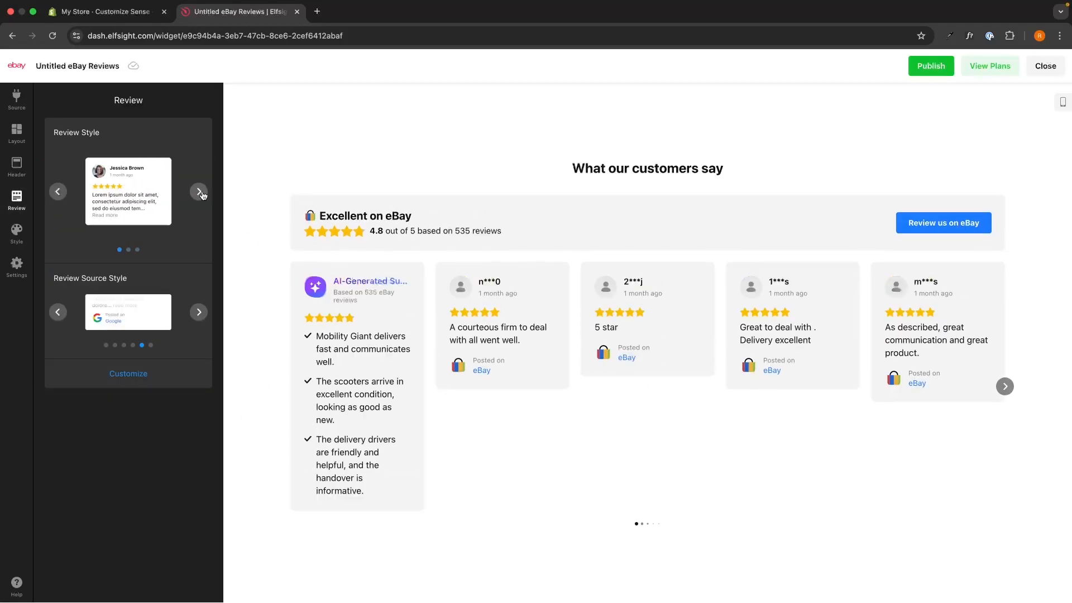
- Browse the review source styles and apply the one showing only the source's wordmark logo
left_click(200, 311)
left_click(199, 311)
left_click(57, 312)
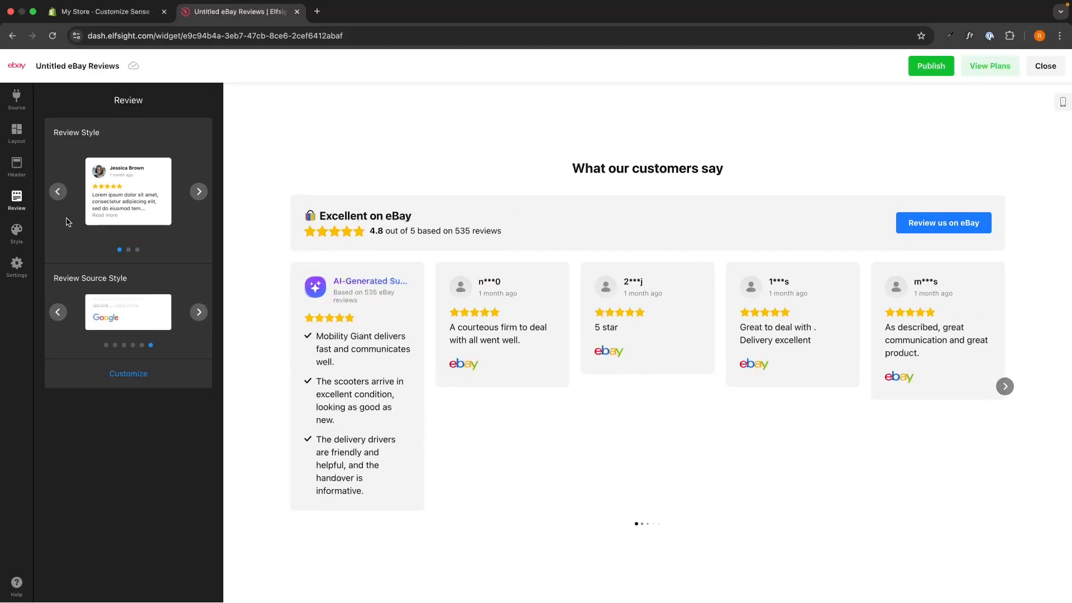
- Try yellow, orange, red, pink and purple accent colors in the widget style settings, and settle on blue
left_click(17, 233)
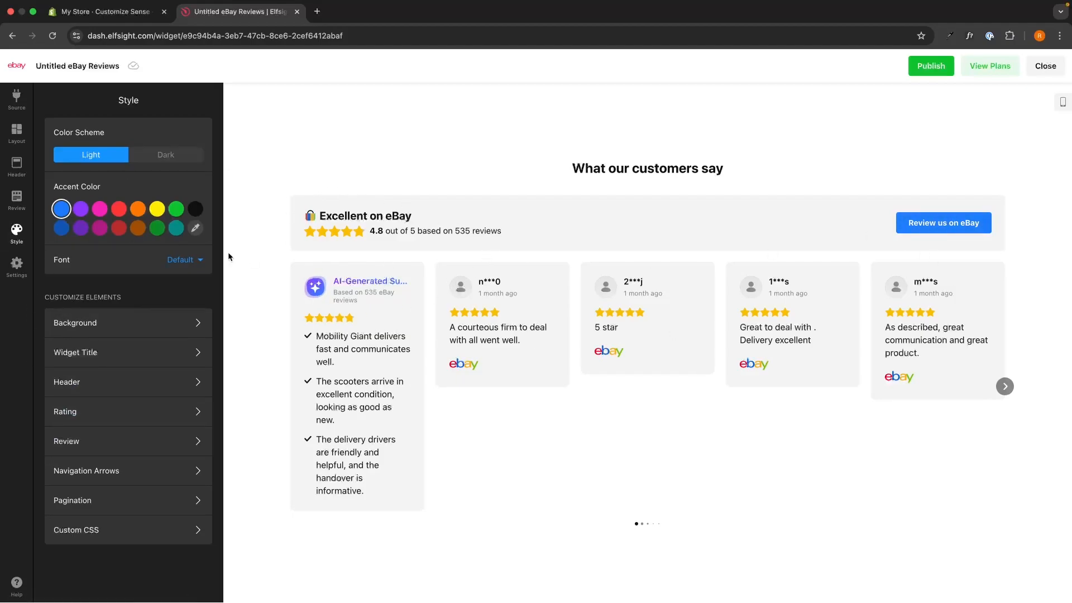
left_click(156, 209)
left_click(139, 211)
left_click(118, 209)
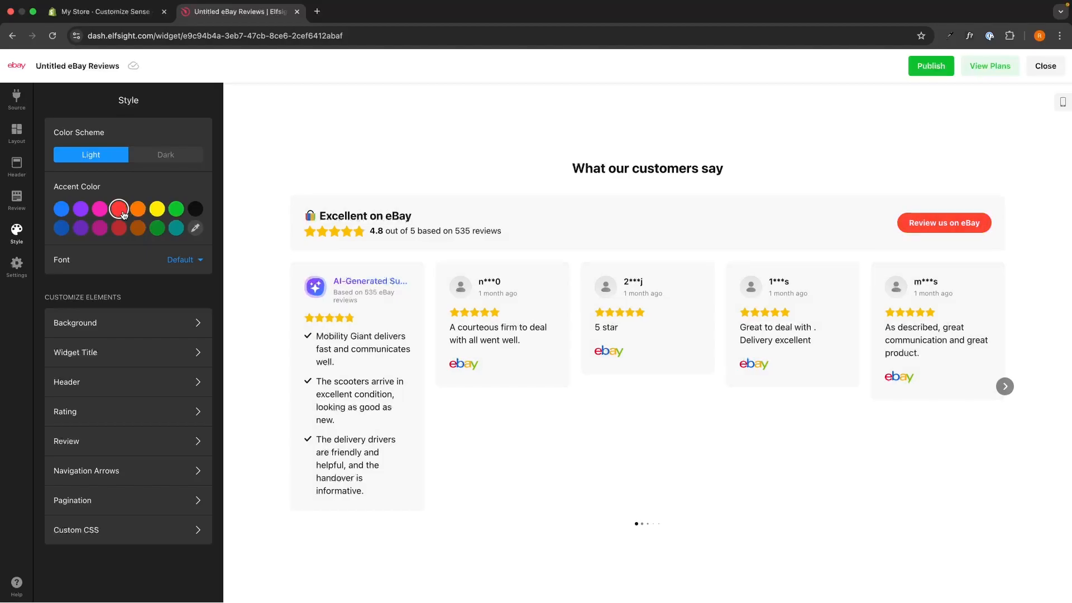
left_click(99, 210)
left_click(80, 210)
left_click(62, 212)
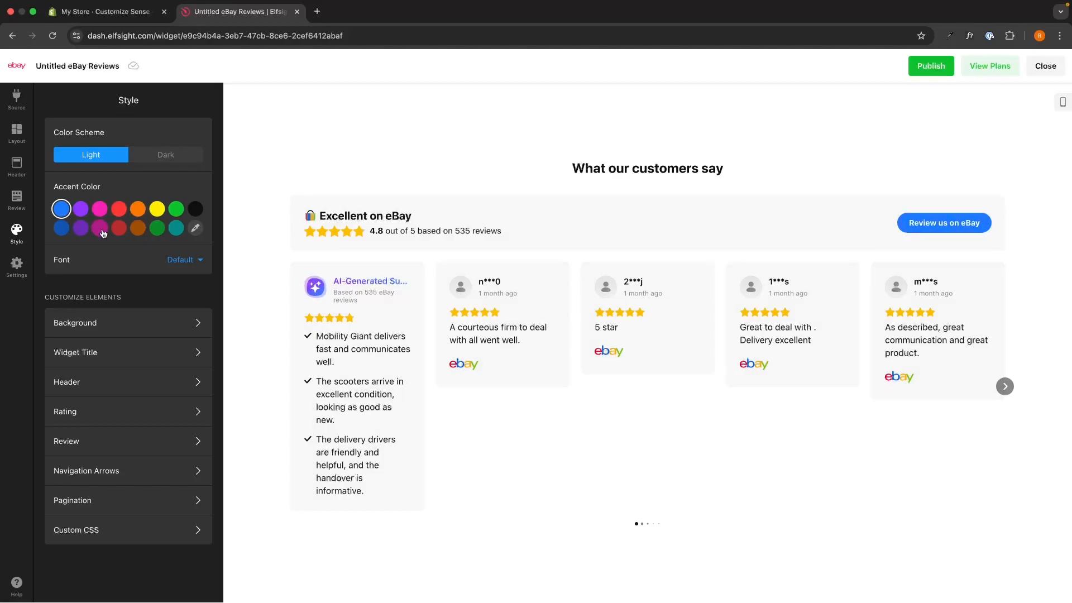
- Switch the color scheme to Dark and back to Light, and view the font choices while keeping Default
left_click(168, 162)
left_click(118, 162)
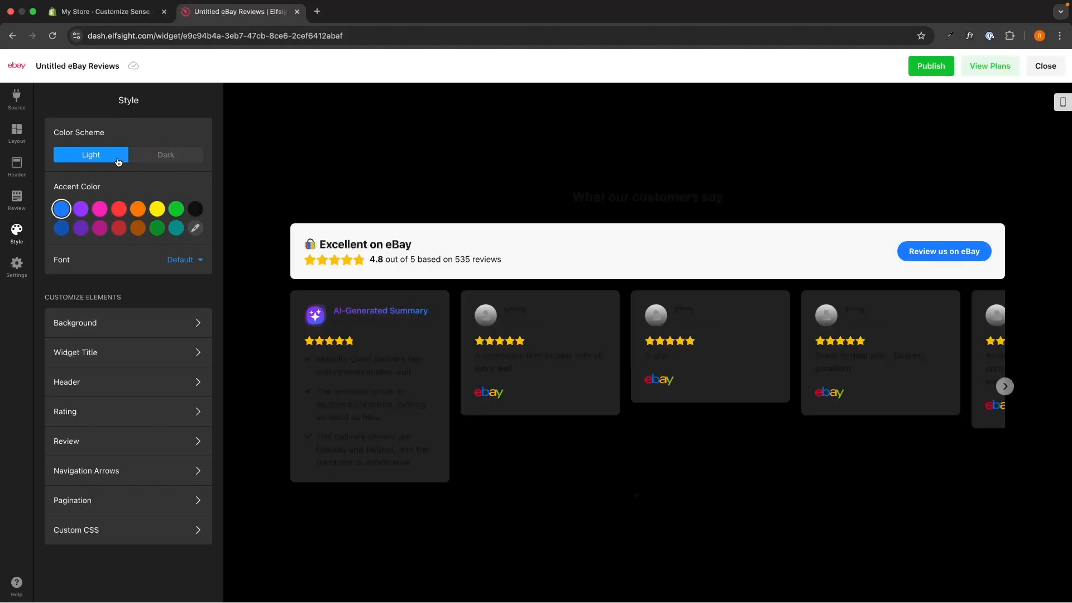
left_click(157, 162)
left_click(114, 161)
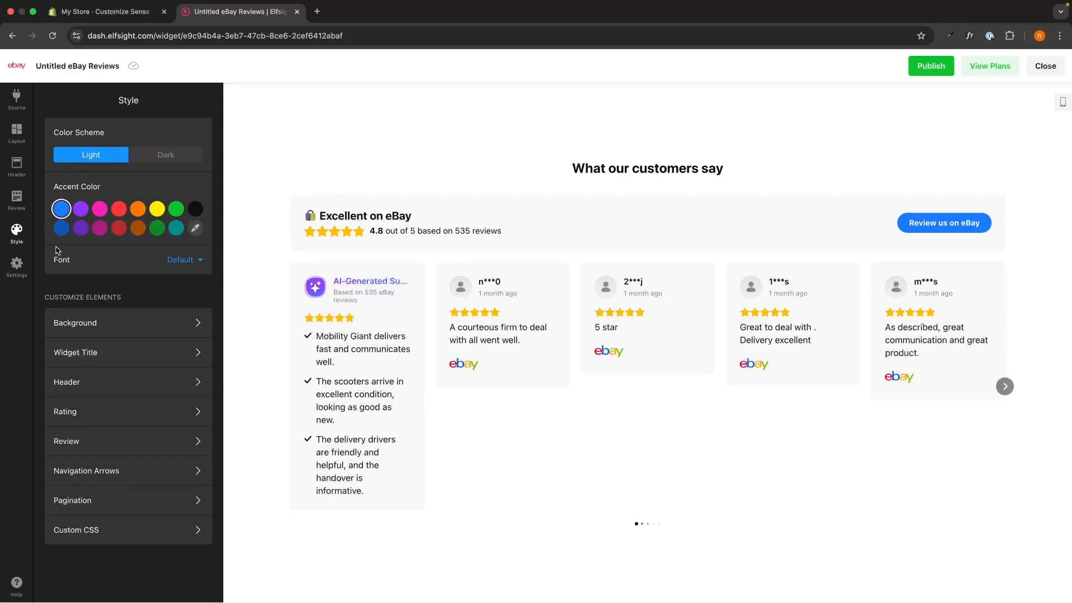
left_click(192, 271)
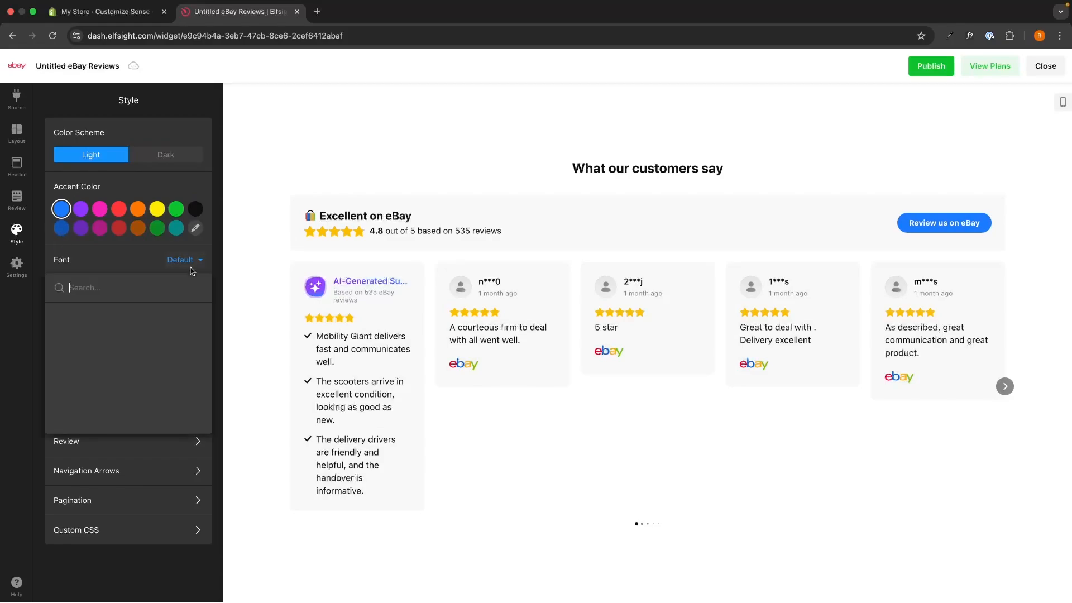
left_click(144, 259)
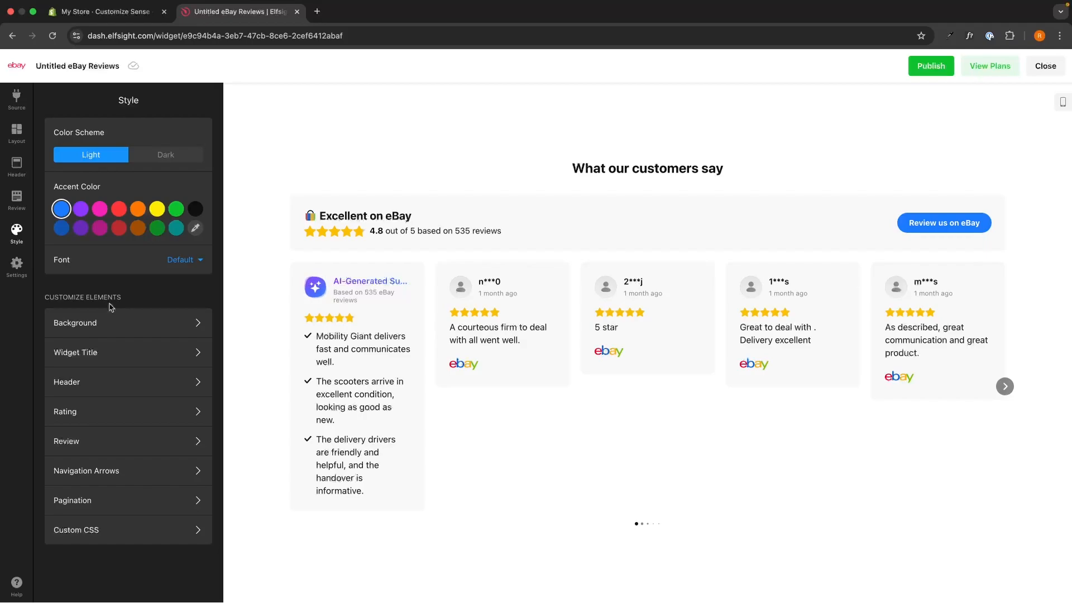
- Try a red background on the widget and reset it to no background color
left_click(129, 323)
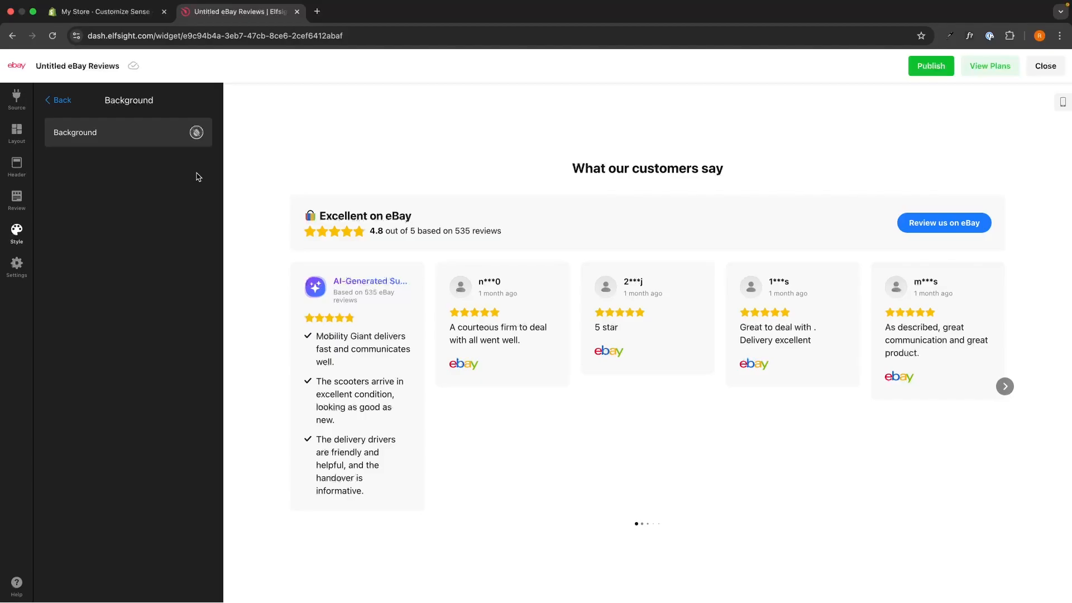
left_click(198, 132)
left_click(118, 263)
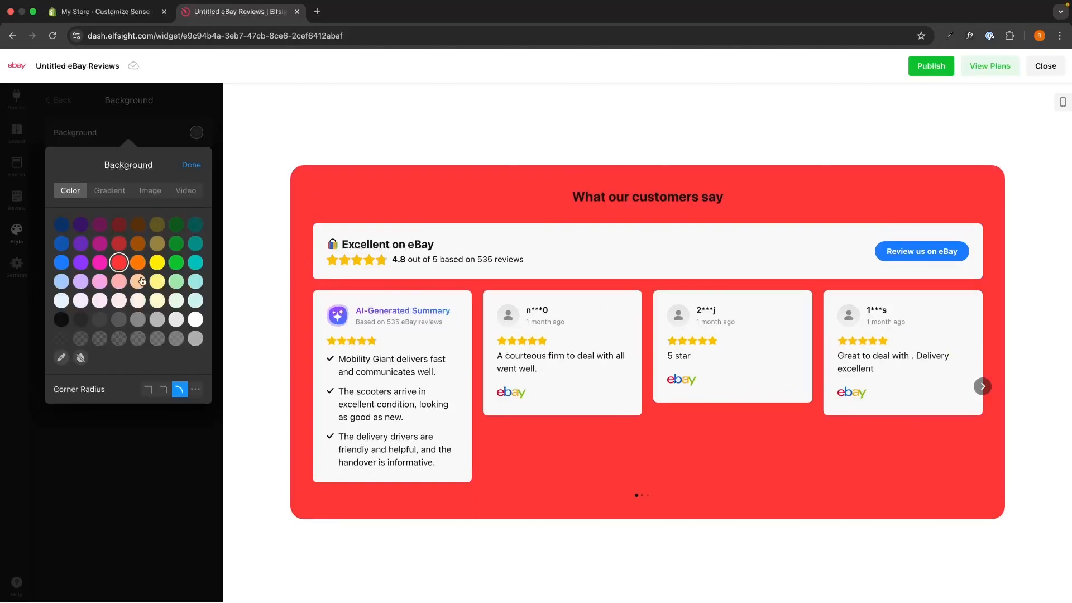
left_click(158, 433)
left_click(197, 132)
left_click(80, 358)
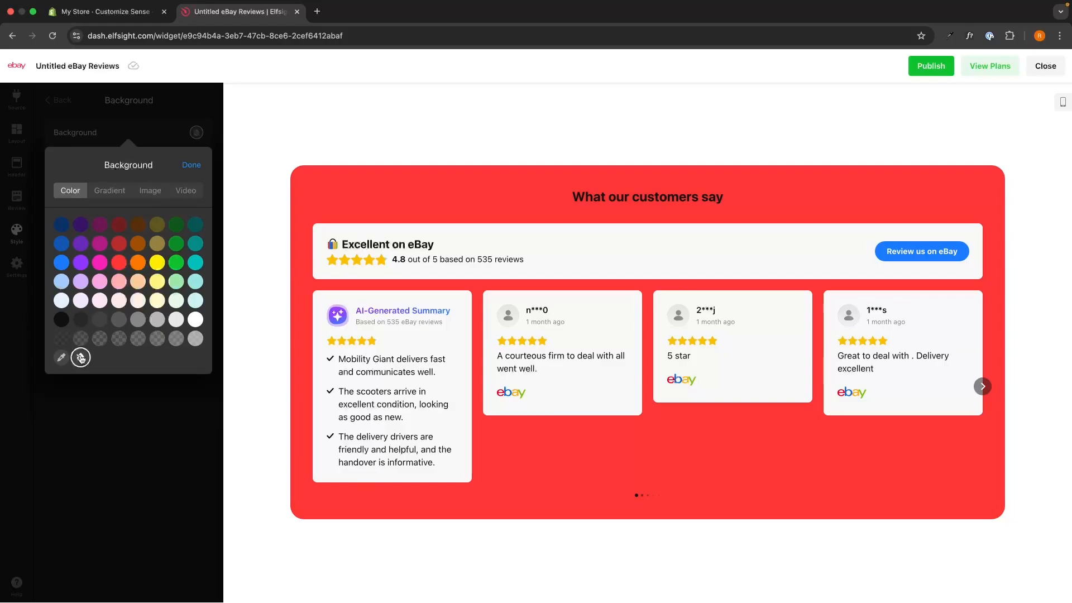
left_click(196, 165)
left_click(61, 102)
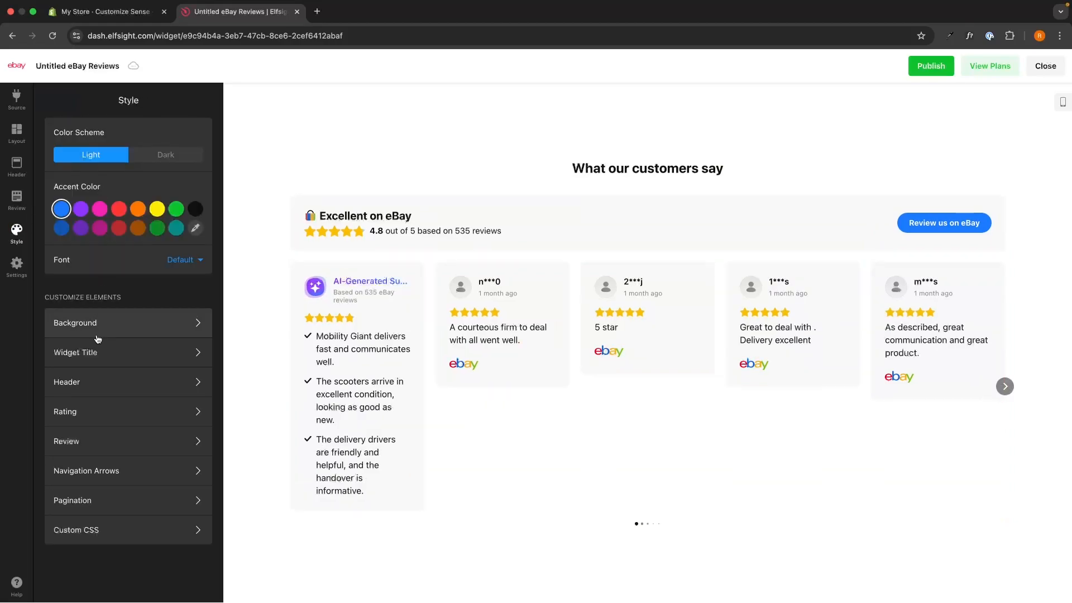
left_click(99, 317)
left_click(75, 96)
- Try left and right alignment for the Widget Title and return it to centered
left_click(104, 345)
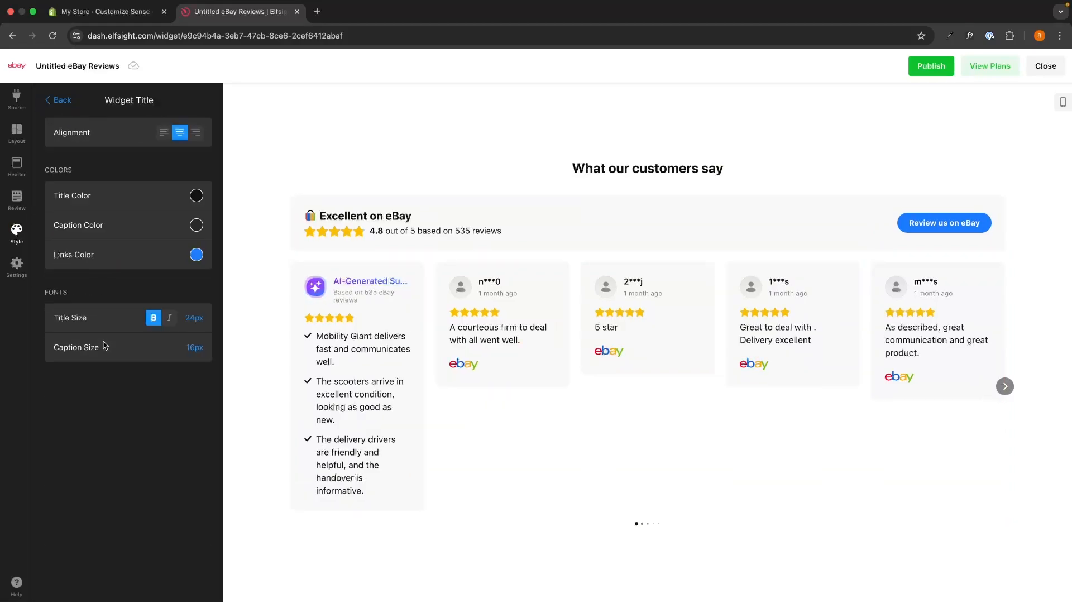
left_click(164, 132)
left_click(195, 133)
left_click(179, 132)
left_click(61, 101)
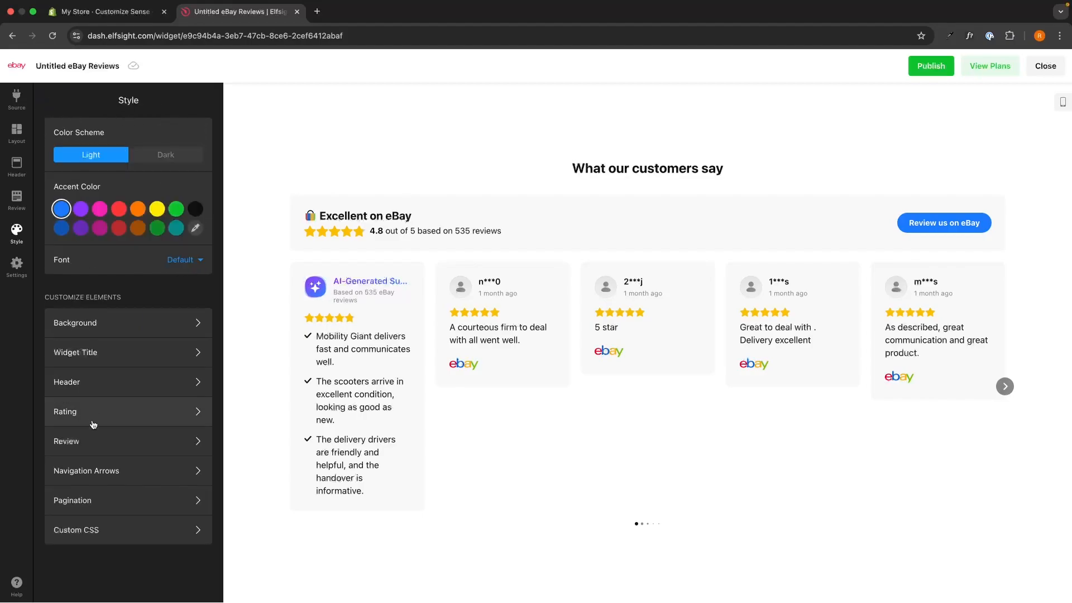
- Try several rating star colors and set the Stars Color to orange
left_click(94, 415)
left_click(196, 132)
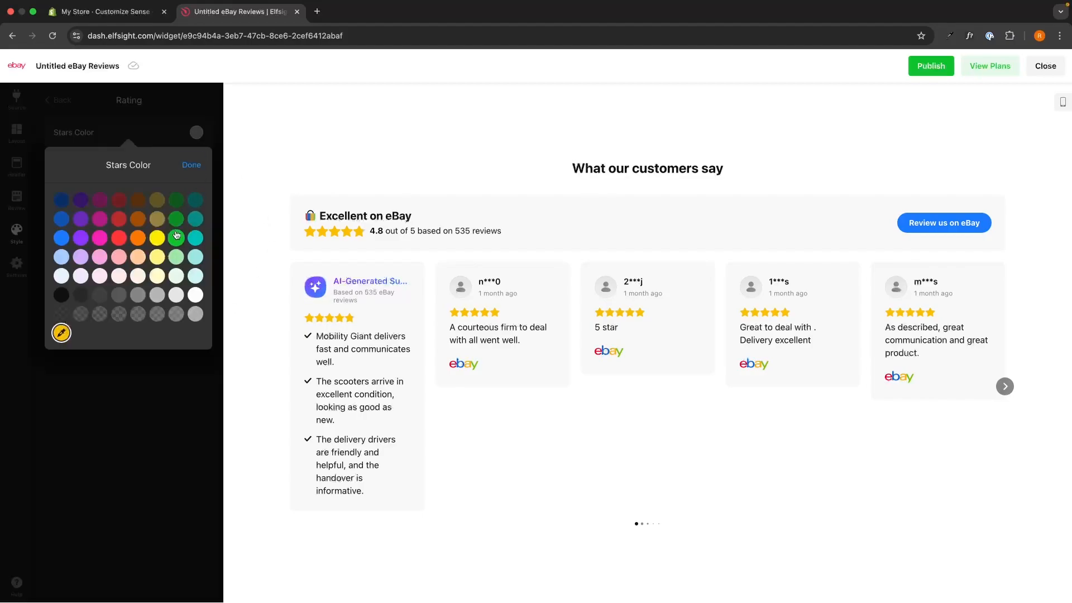
left_click(176, 238)
left_click(119, 238)
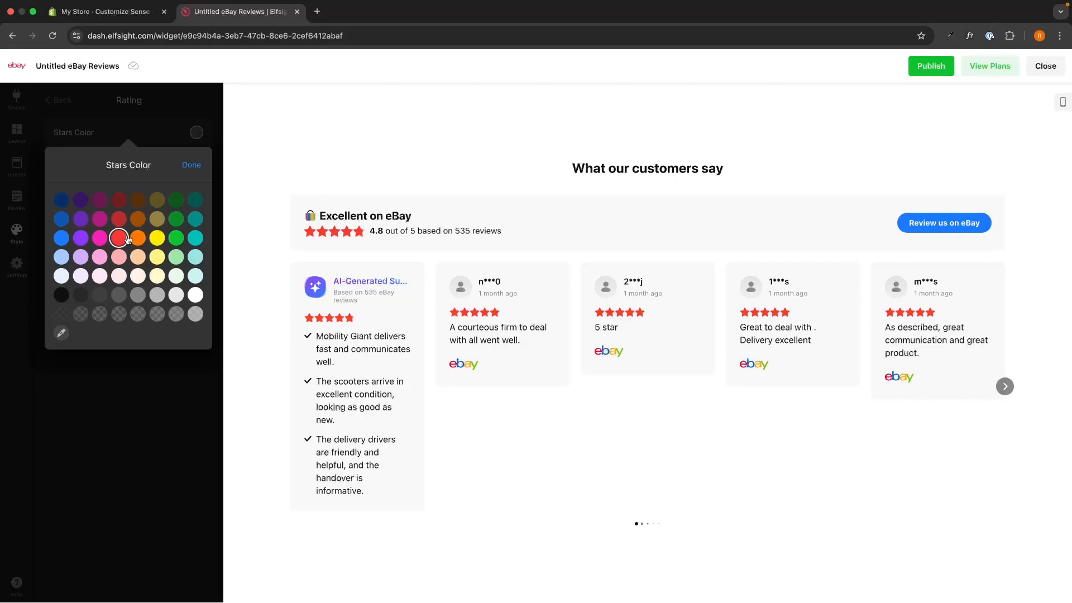
left_click(160, 242)
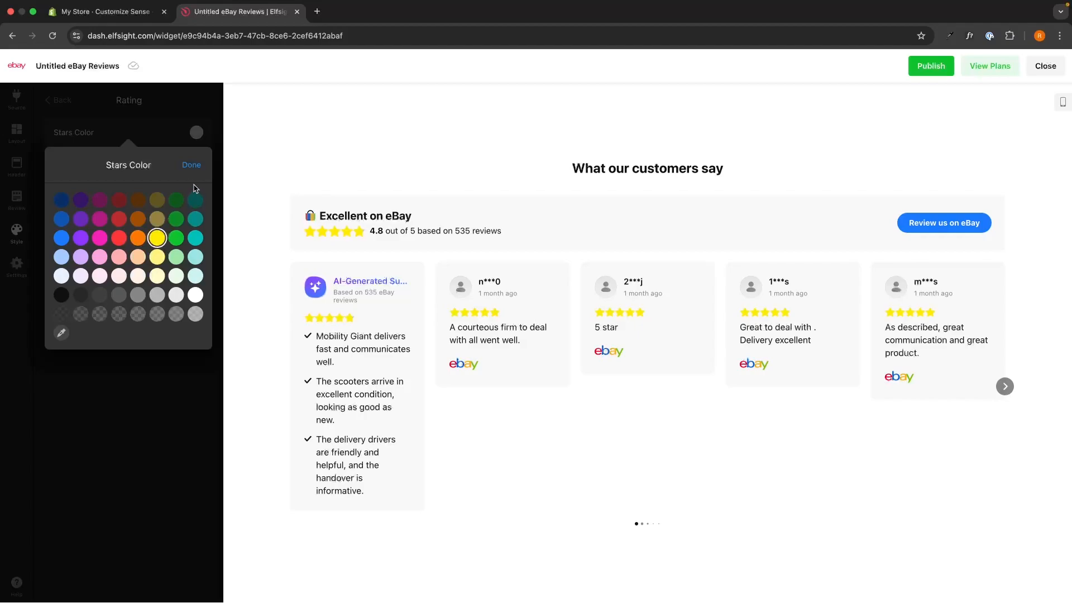
left_click(139, 252)
left_click(138, 238)
left_click(191, 164)
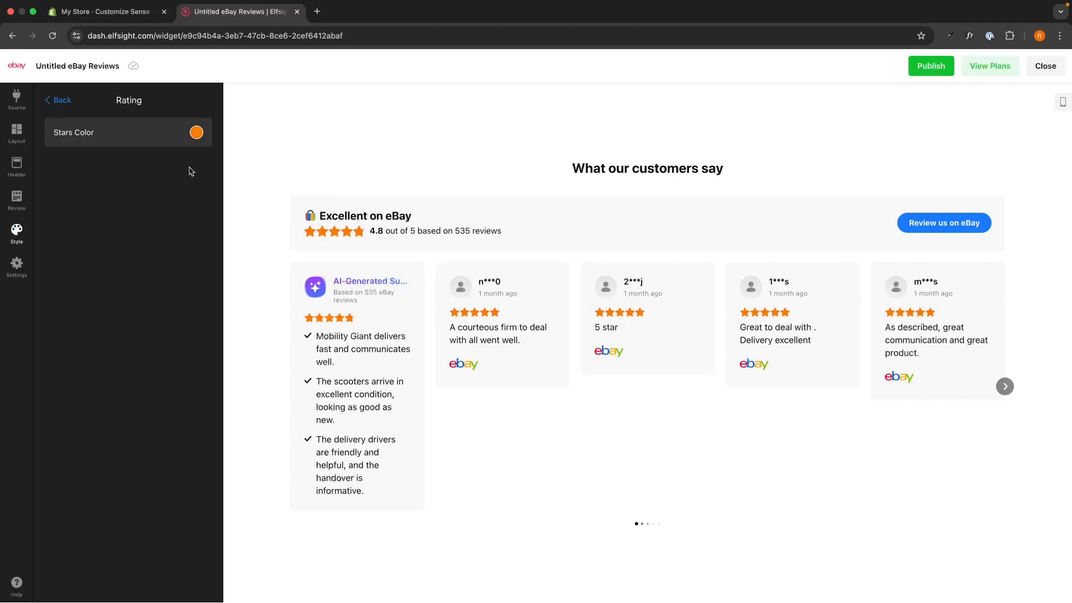
left_click(64, 102)
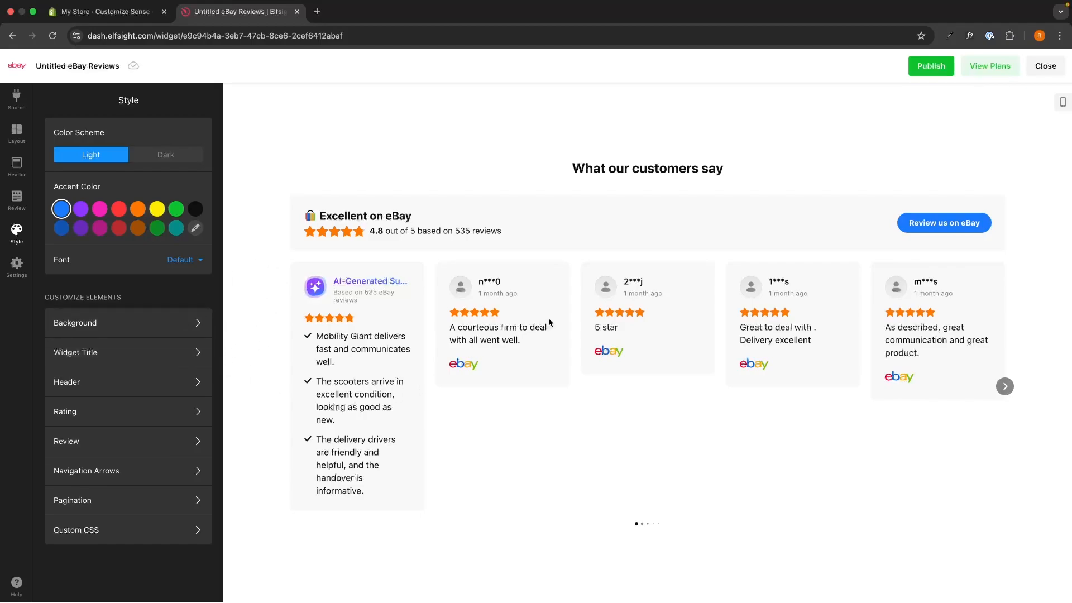
- Publish the widget and examine the eBay Reviews pricing plans, keeping the Free plan
left_click(931, 66)
left_click(990, 67)
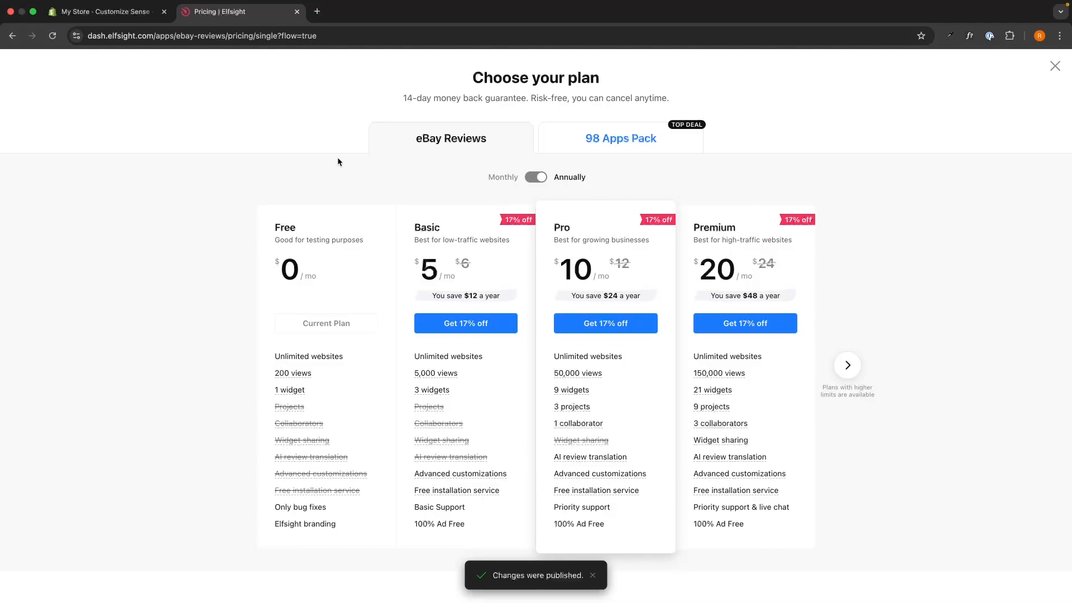
left_click_drag(268, 225, 350, 284)
left_click(357, 286)
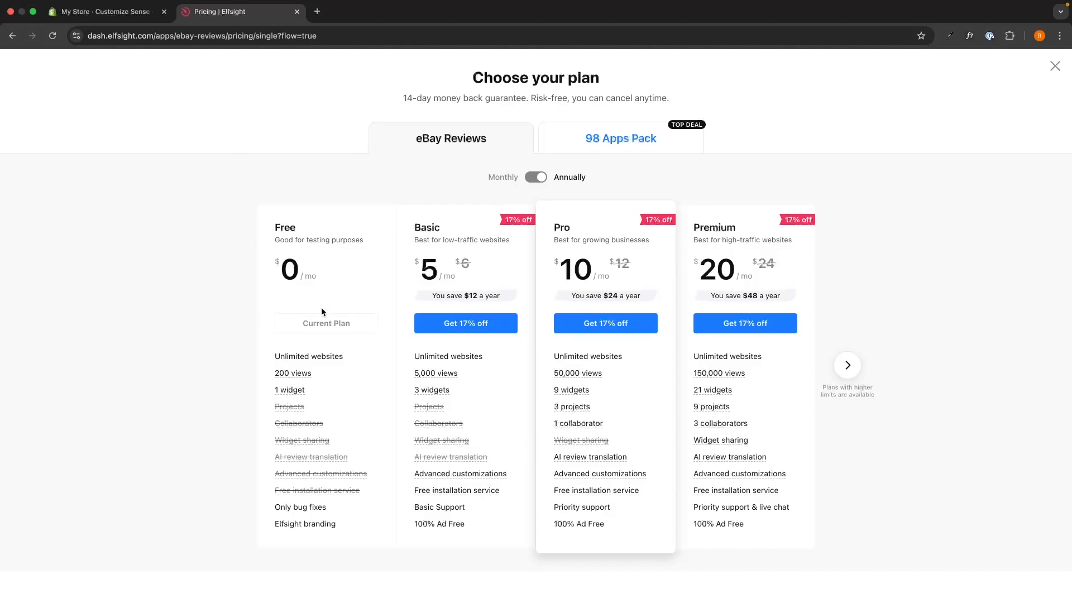
left_click(1055, 66)
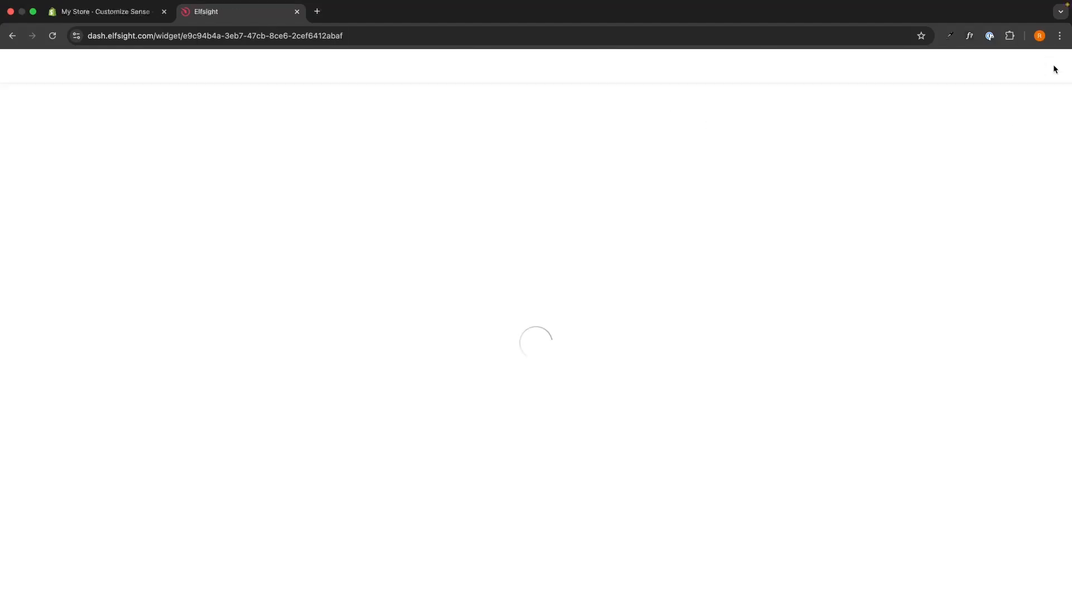
- Leave the widget editor and copy the published eBay Reviews widget's embed code
left_click(1045, 66)
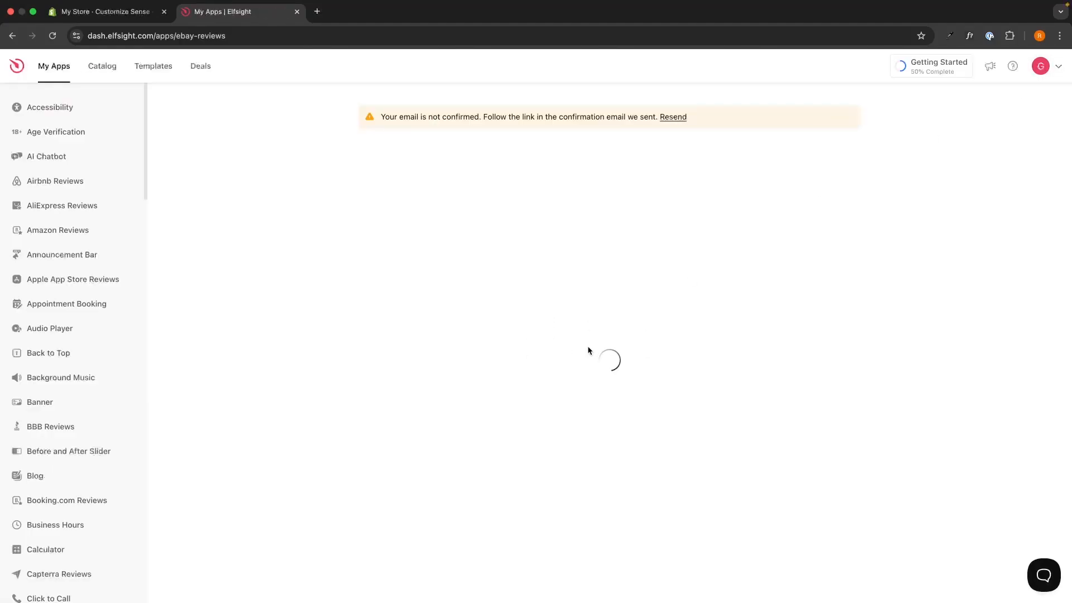
left_click(543, 344)
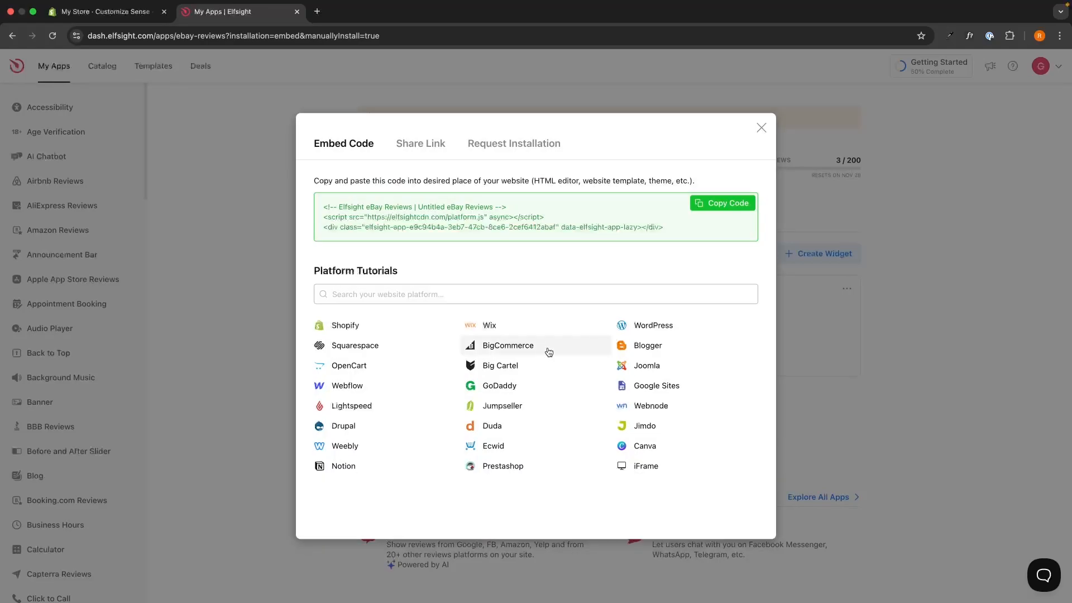
left_click_drag(678, 234, 656, 233)
left_click(320, 209)
left_click(655, 234)
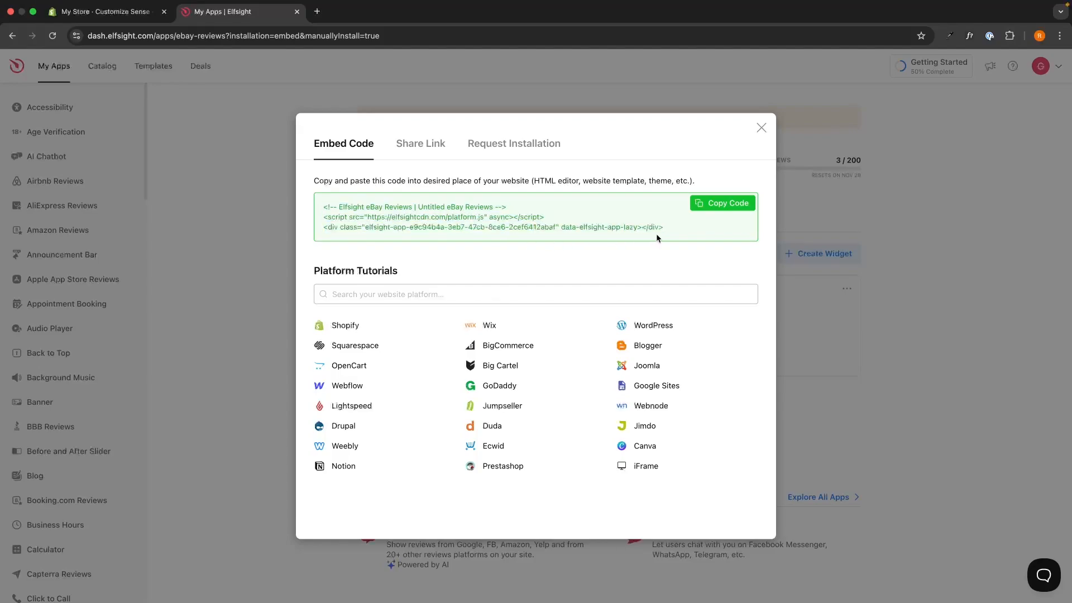
left_click(724, 203)
- Switch to the Shopify theme editor and add a Custom Liquid section below Featured collection in the home page template
left_click(112, 12)
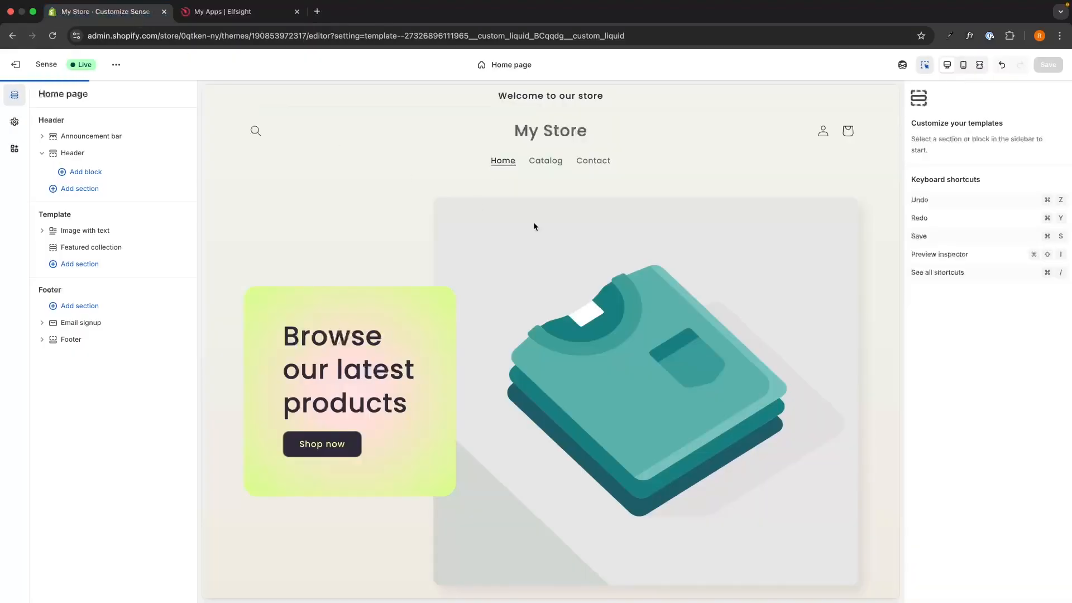
scroll(627, 253, "down", 2)
scroll(628, 253, "down", 3)
scroll(628, 253, "up", 4)
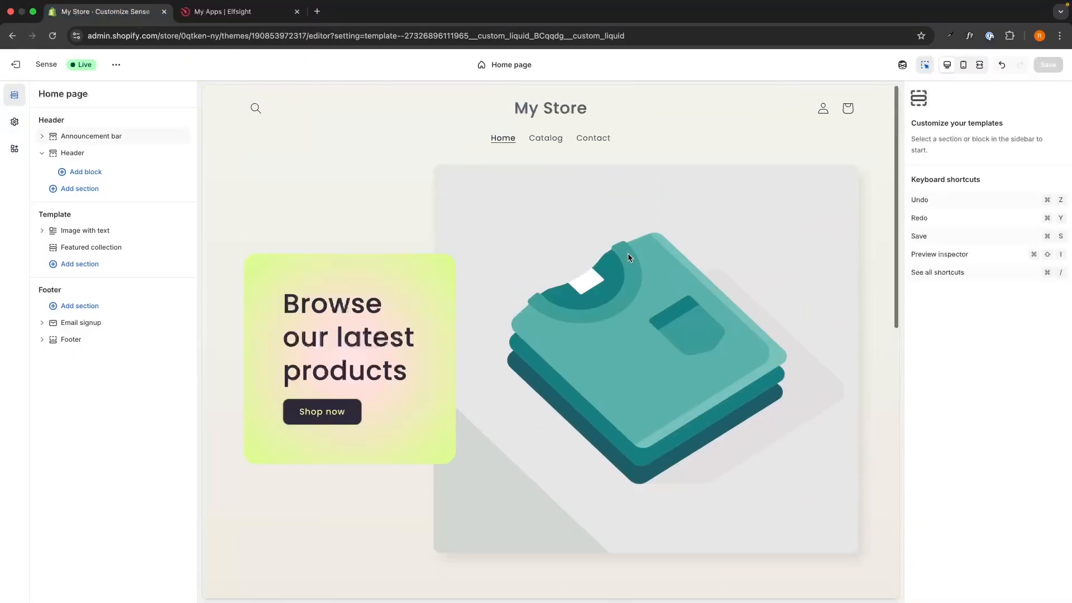
scroll(580, 346, "down", 1)
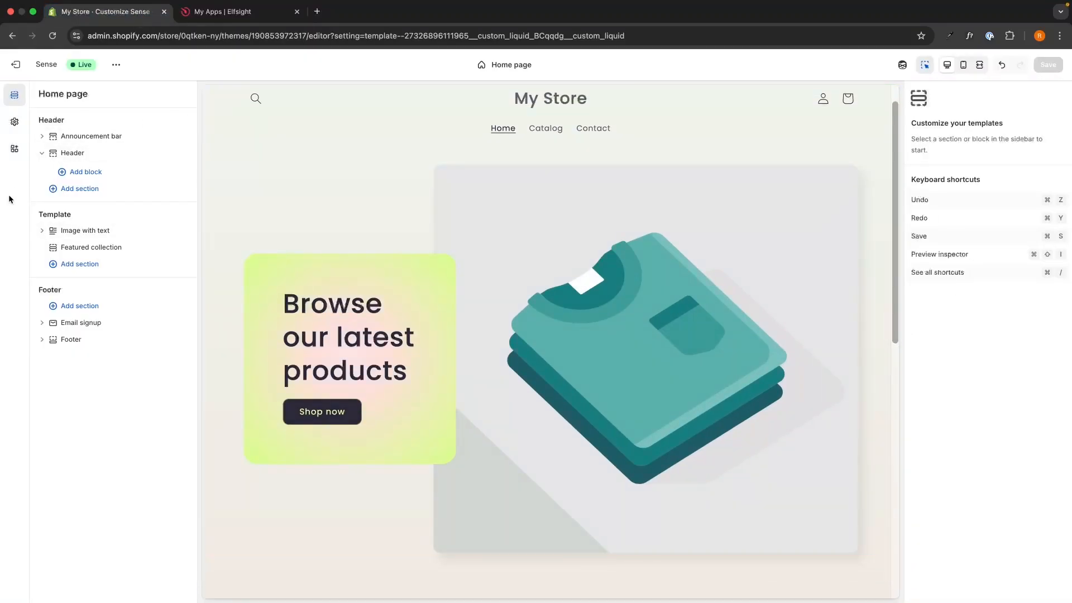
left_click(84, 265)
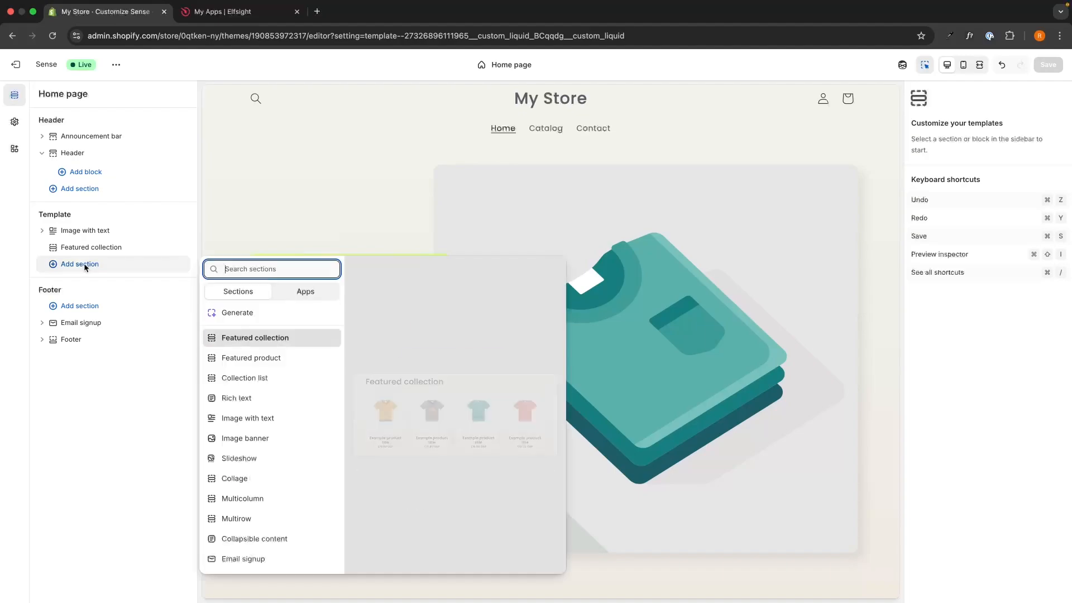
type("custom")
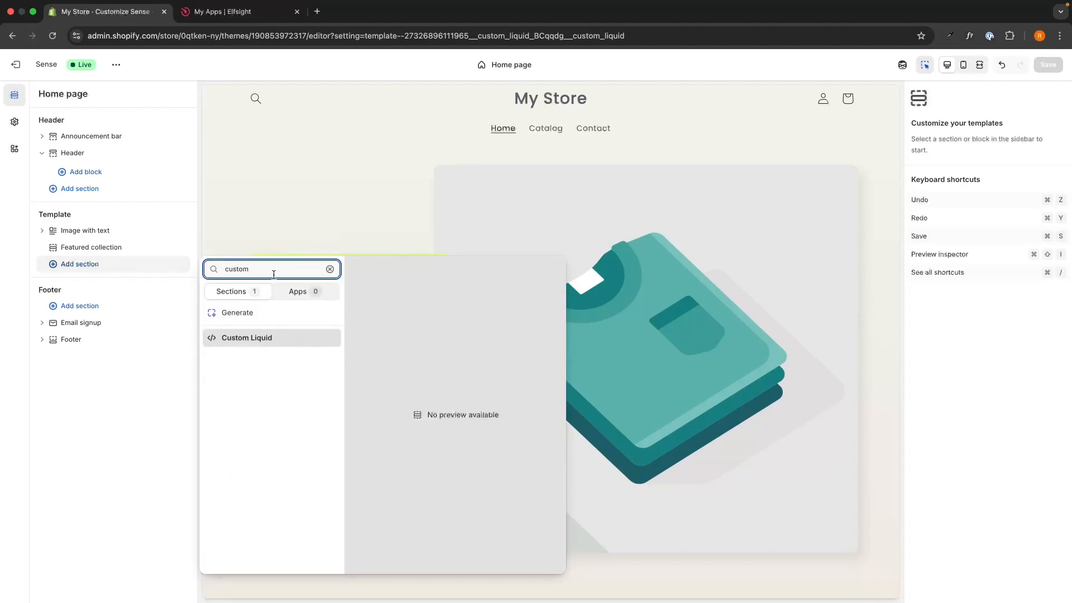
left_click(259, 340)
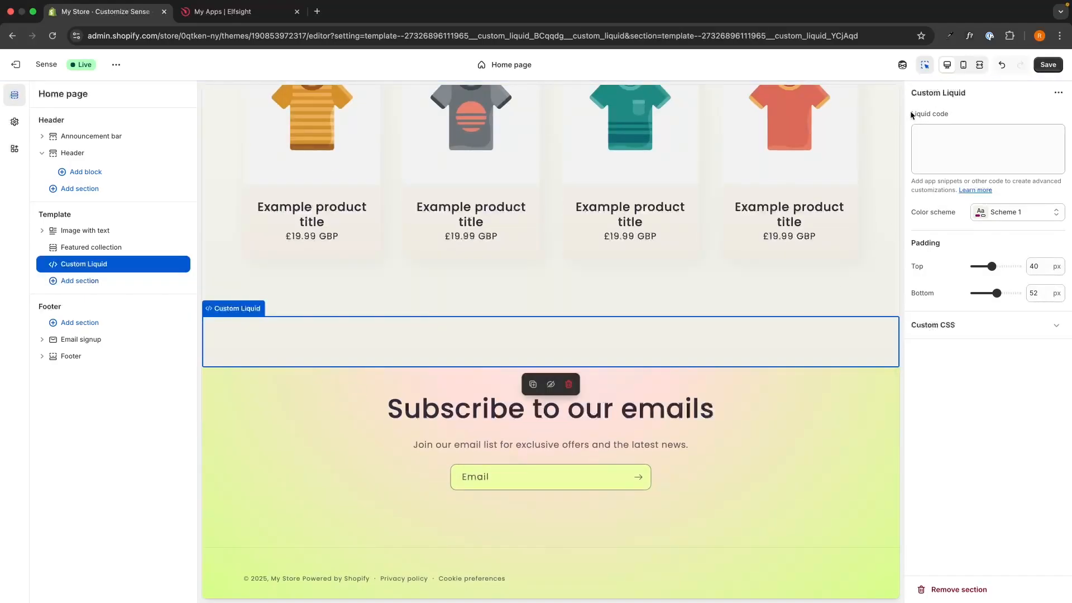
- Paste the Elfsight embed code as the Custom Liquid section's Liquid code and check the reviews widget in the page preview
left_click(927, 138)
key("super+v")
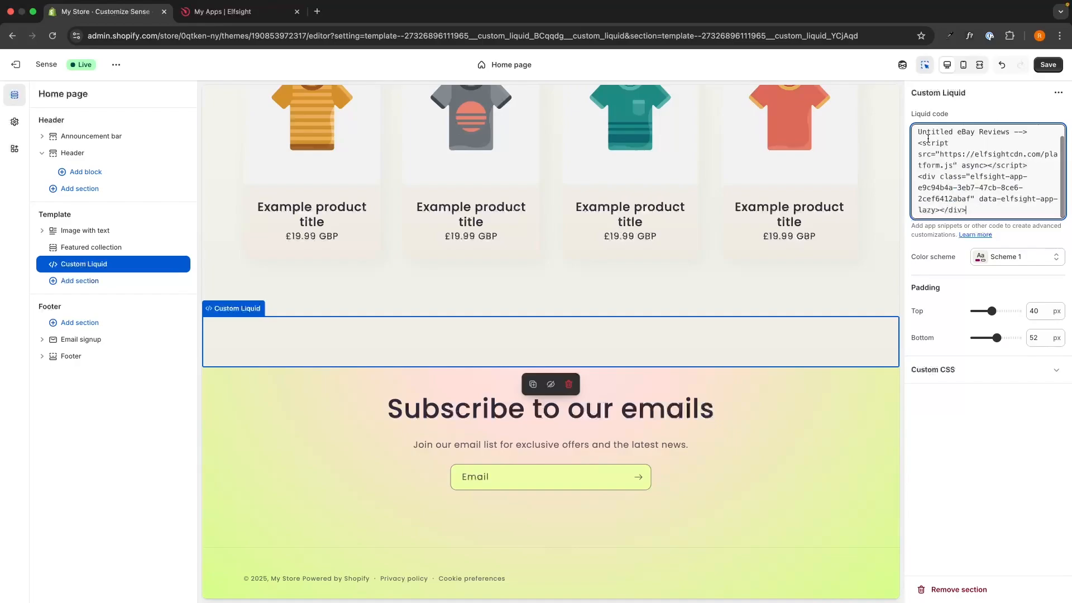
left_click(947, 454)
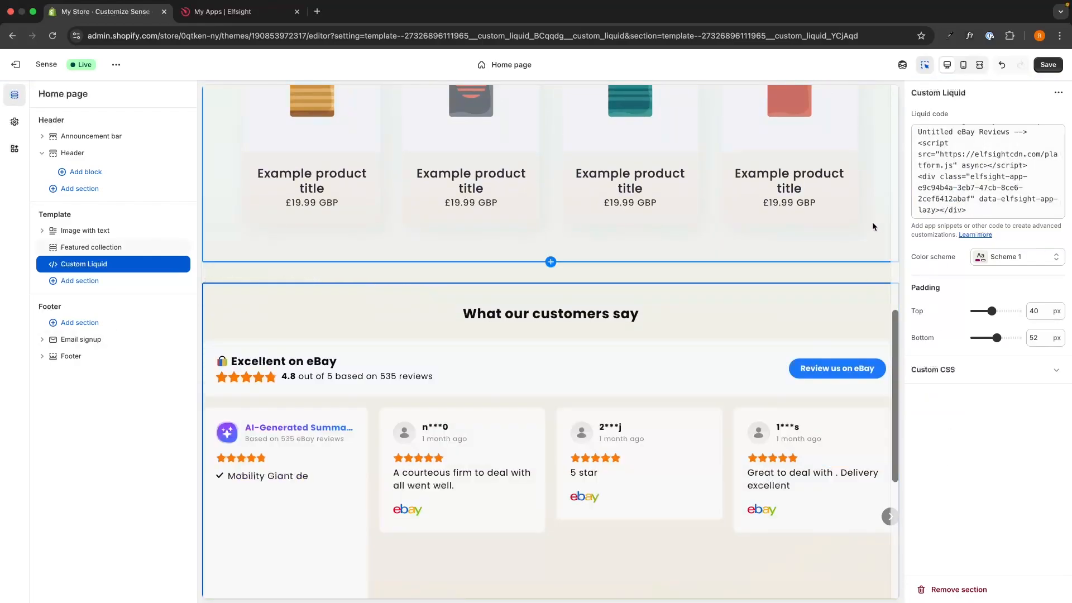
scroll(872, 222, "down", 2)
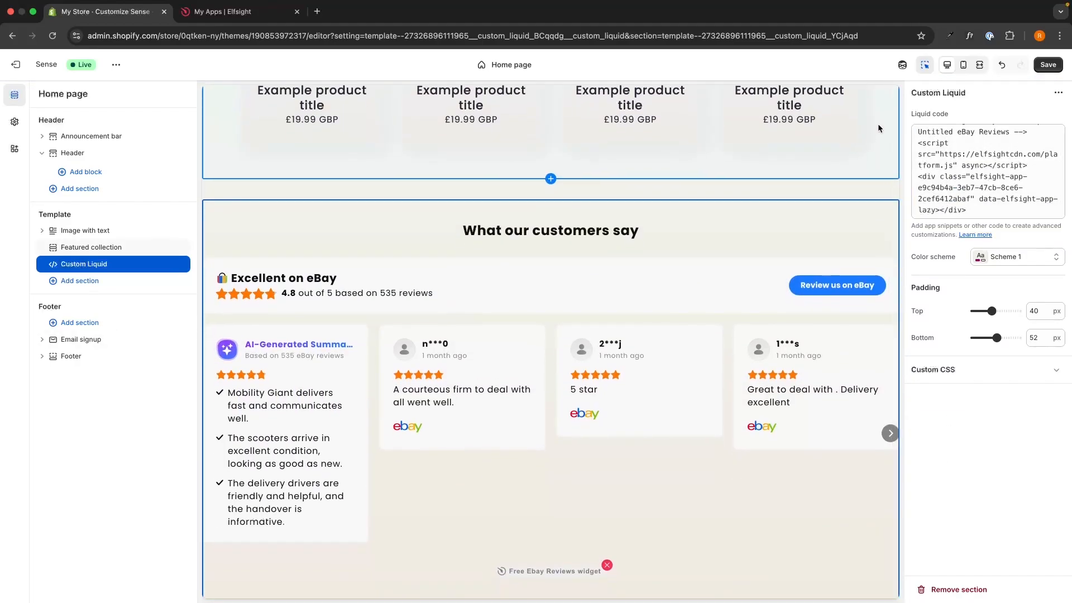